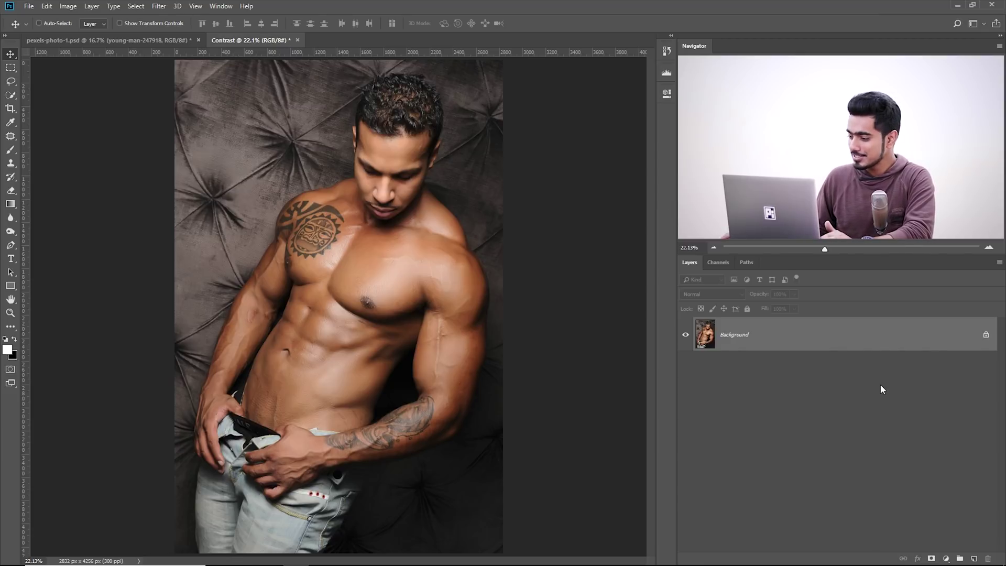
- Add a Curves adjustment layer and raise a point on its curve to brighten the portrait
left_click(947, 558)
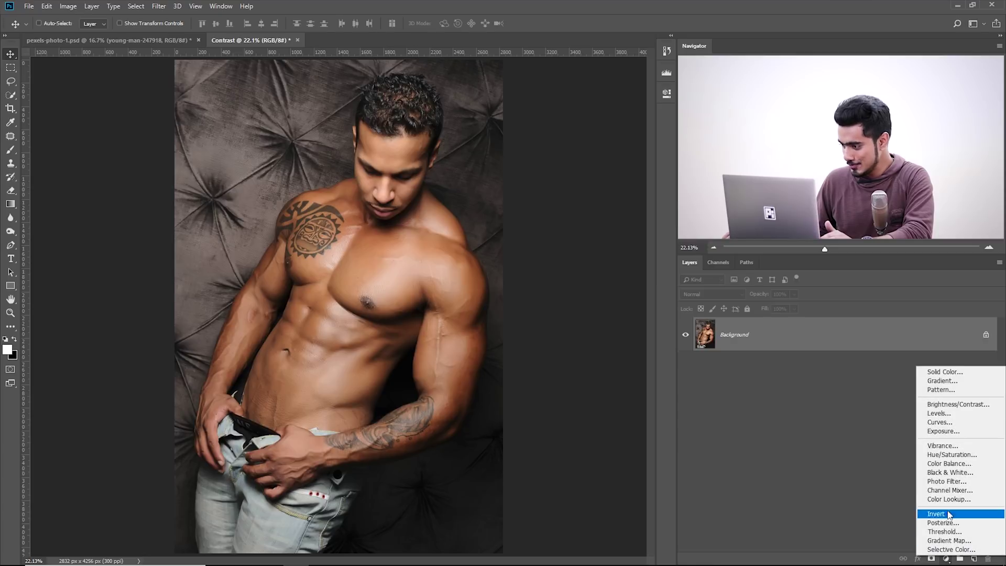
left_click(934, 422)
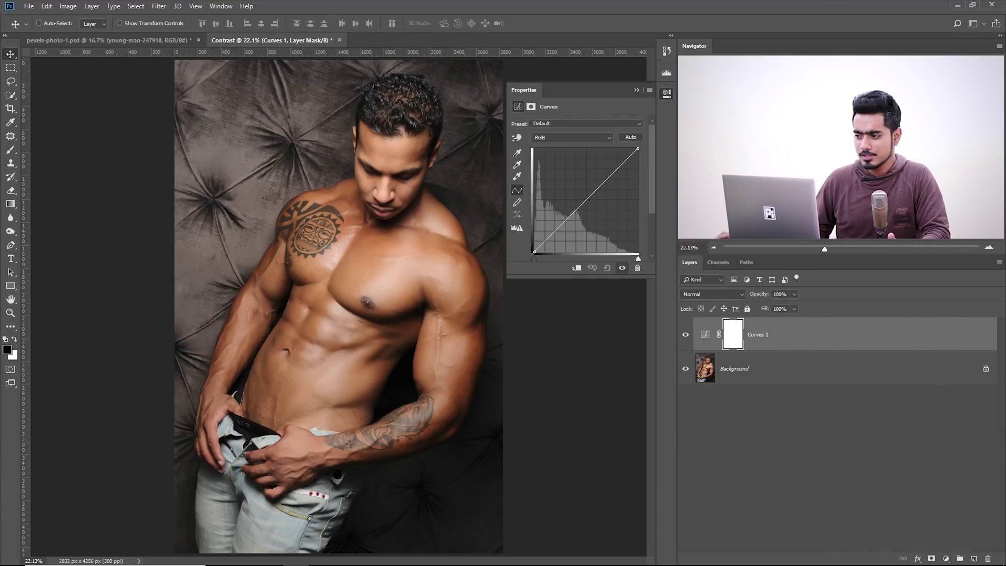
left_click(608, 179)
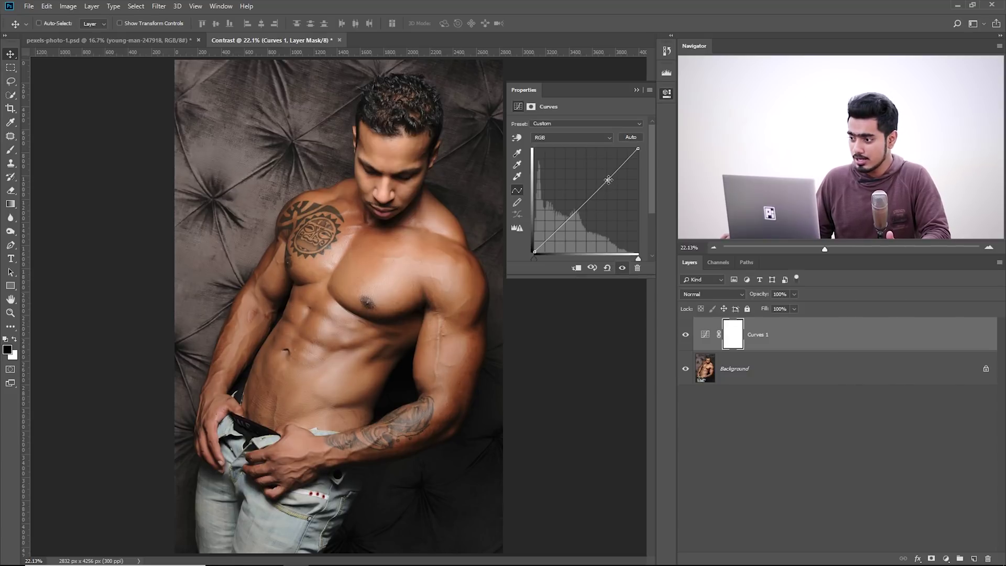
left_click_drag(608, 180, 606, 167)
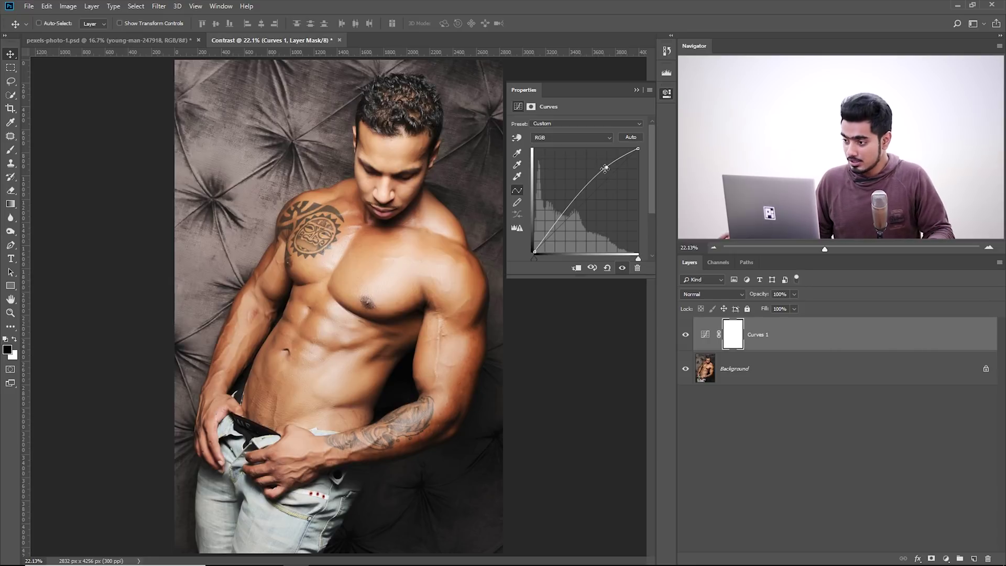
left_click_drag(606, 168, 610, 159)
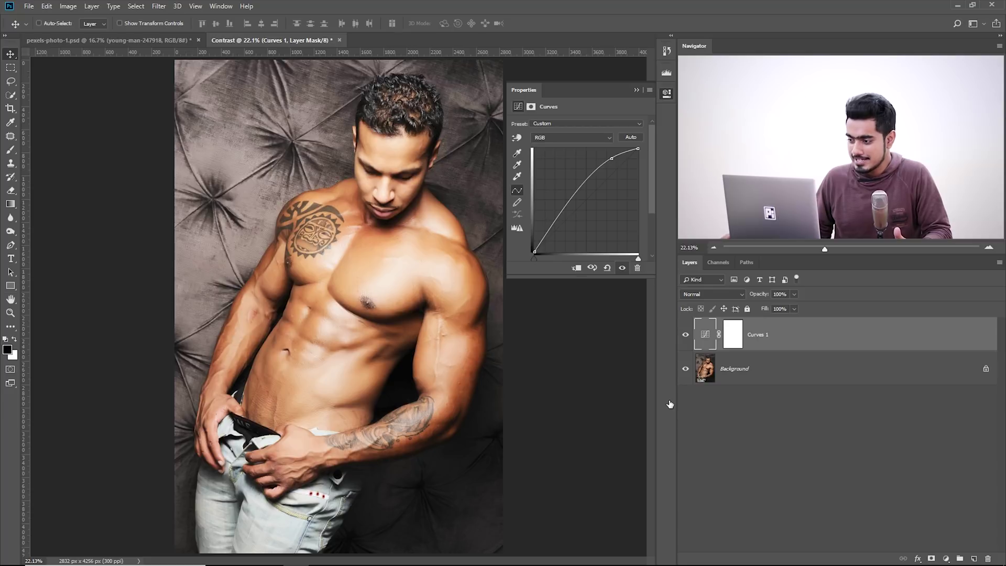
double_click(963, 334)
- Split the Curves 1 Underlying Layer black Blend If slider to 114/255 for a feathered transition
left_click_drag(677, 250, 656, 271)
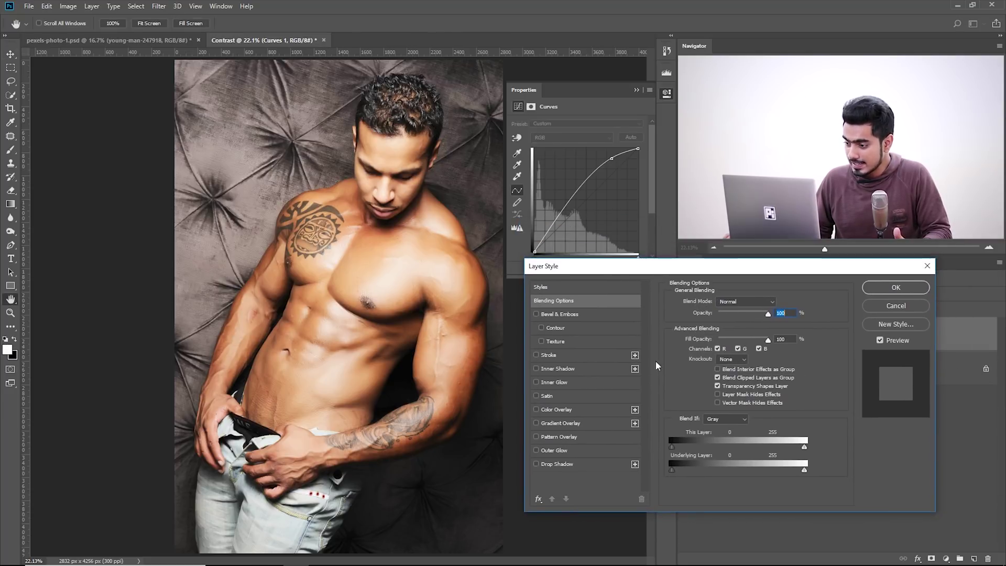
left_click_drag(673, 472, 738, 464)
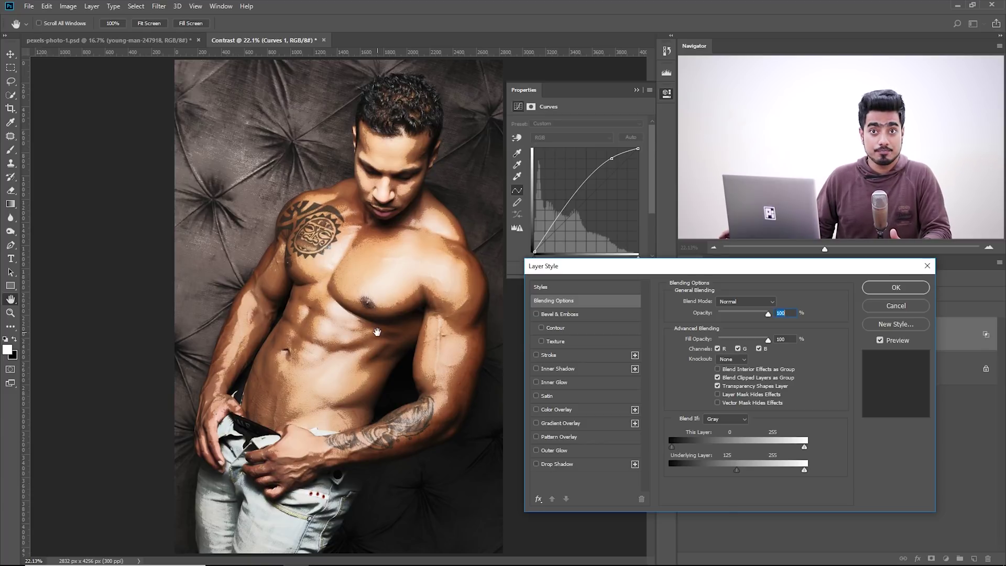
key("alt")
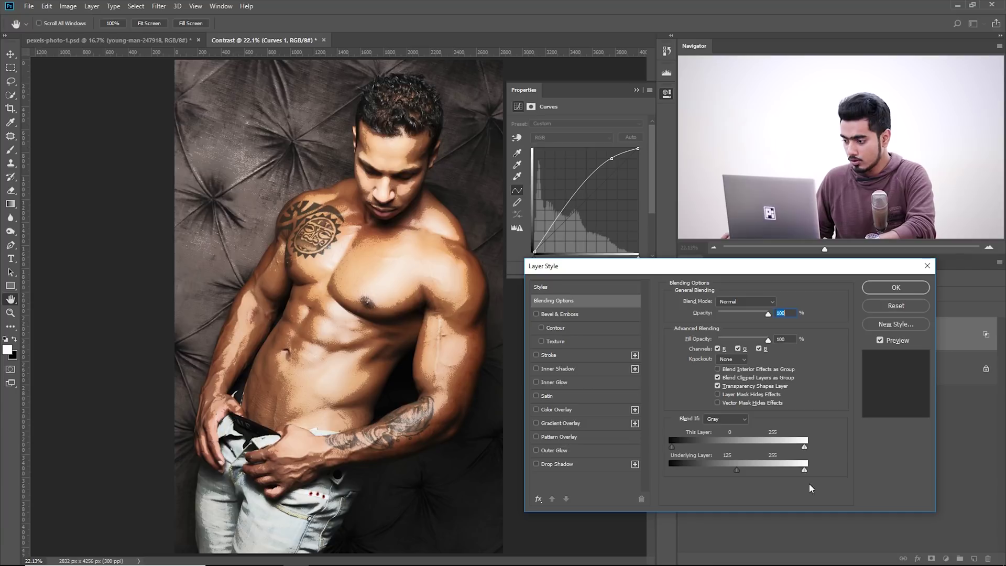
left_click_drag(737, 470, 738, 470)
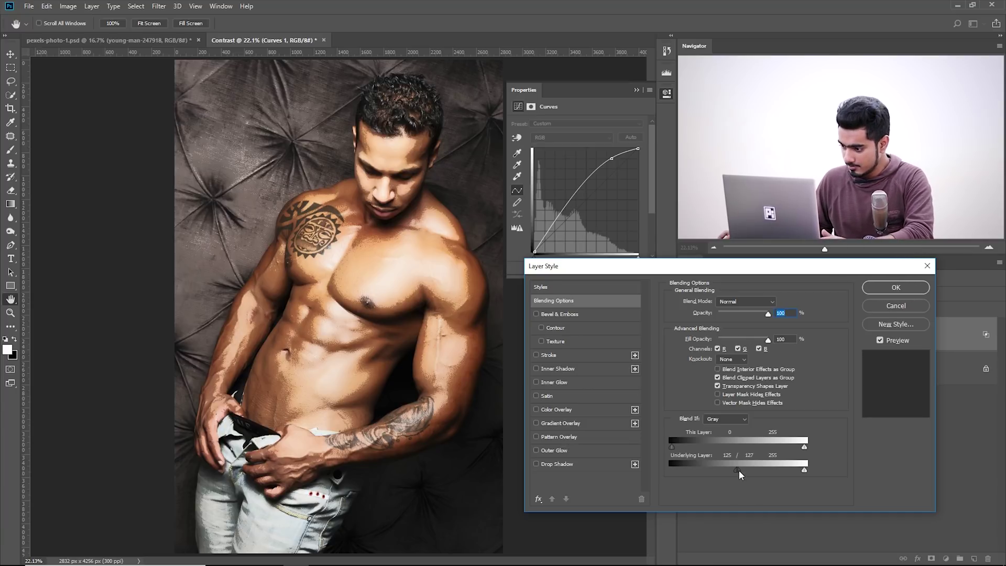
left_click_drag(739, 472, 820, 471)
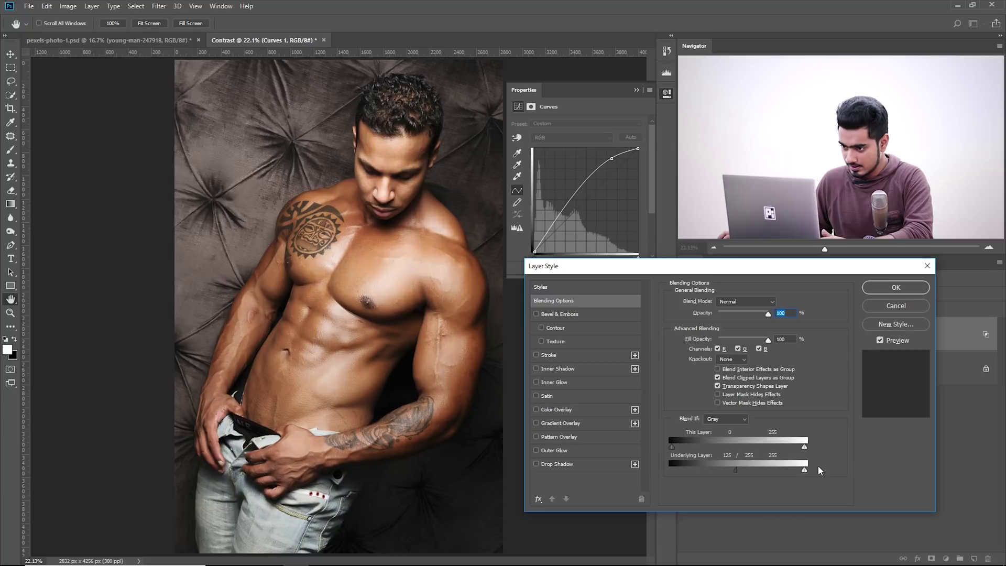
left_click_drag(735, 474, 689, 473)
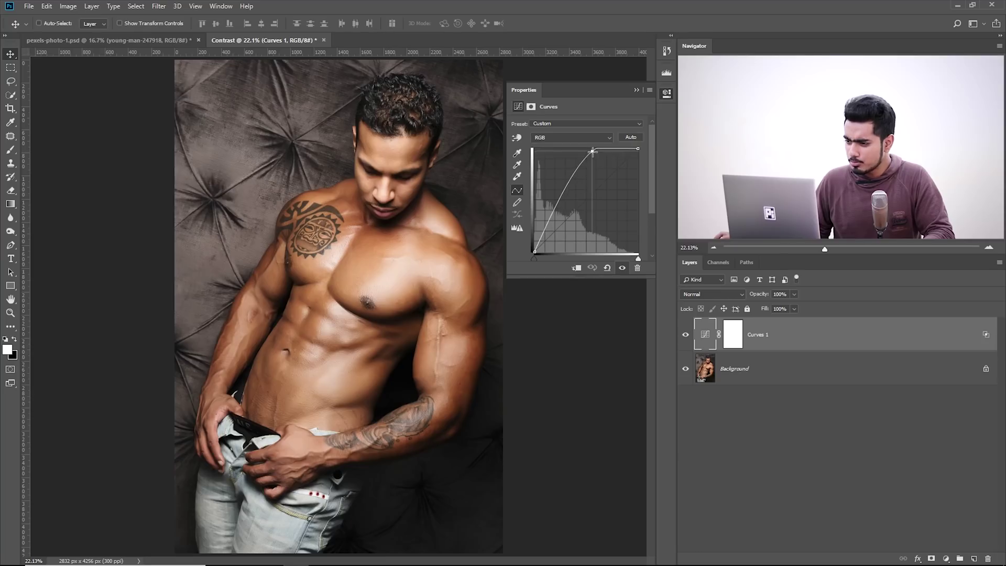
- Replace the old curve point with a single raised point and show the adjustment again
key("ctrl+z")
key("ctrl+z")
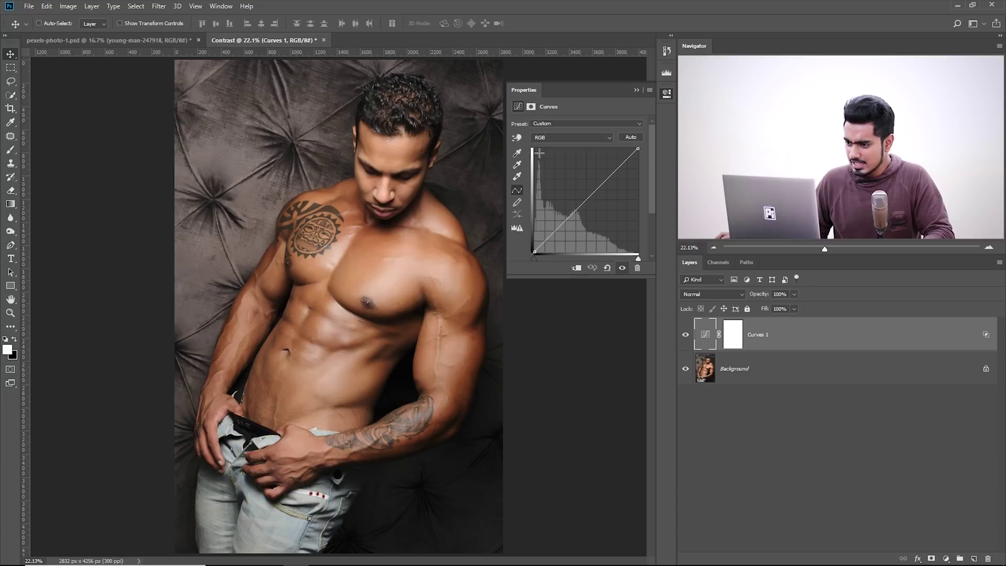
key("ctrl+z")
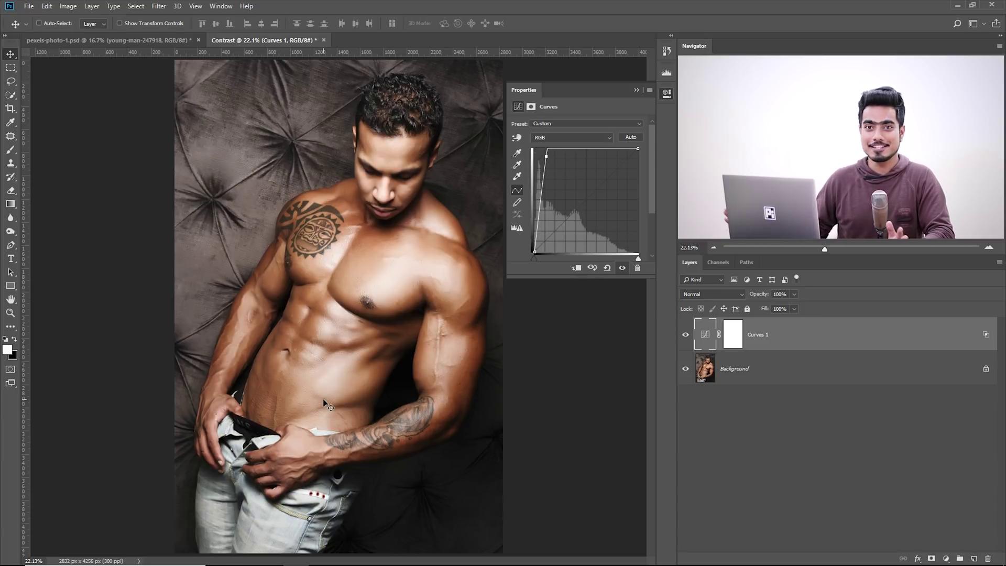
left_click_drag(546, 156, 532, 128)
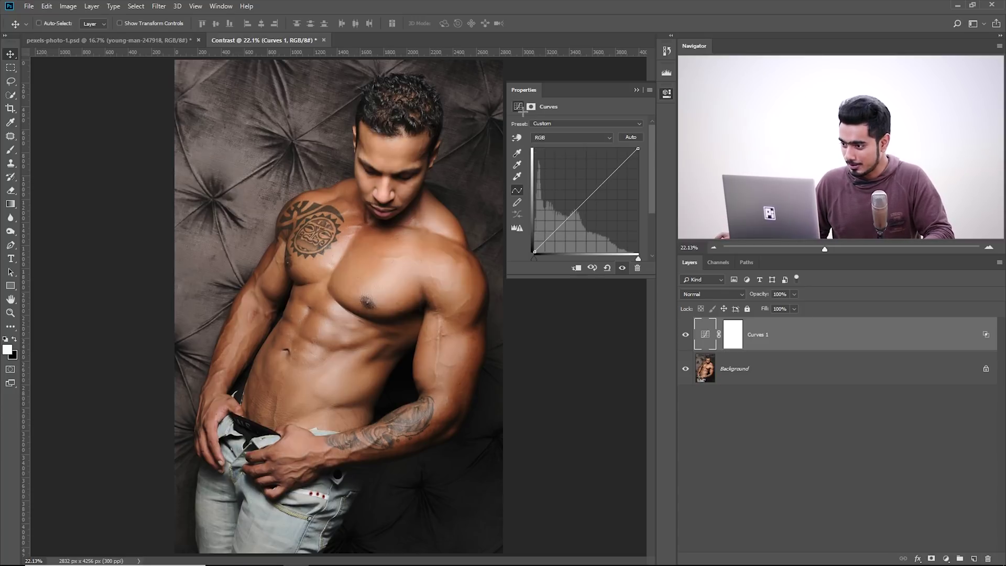
left_click_drag(618, 170, 600, 159)
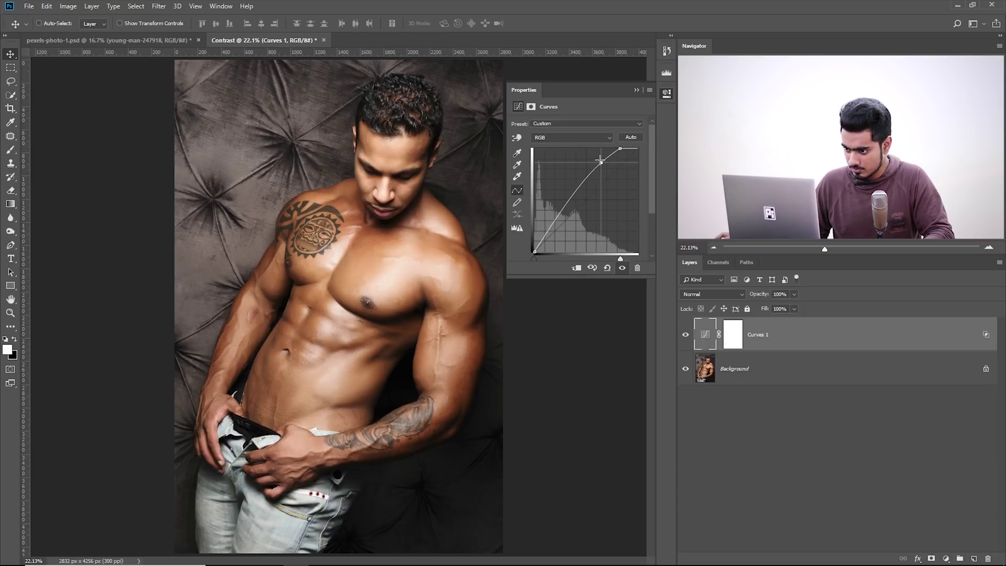
left_click(686, 337)
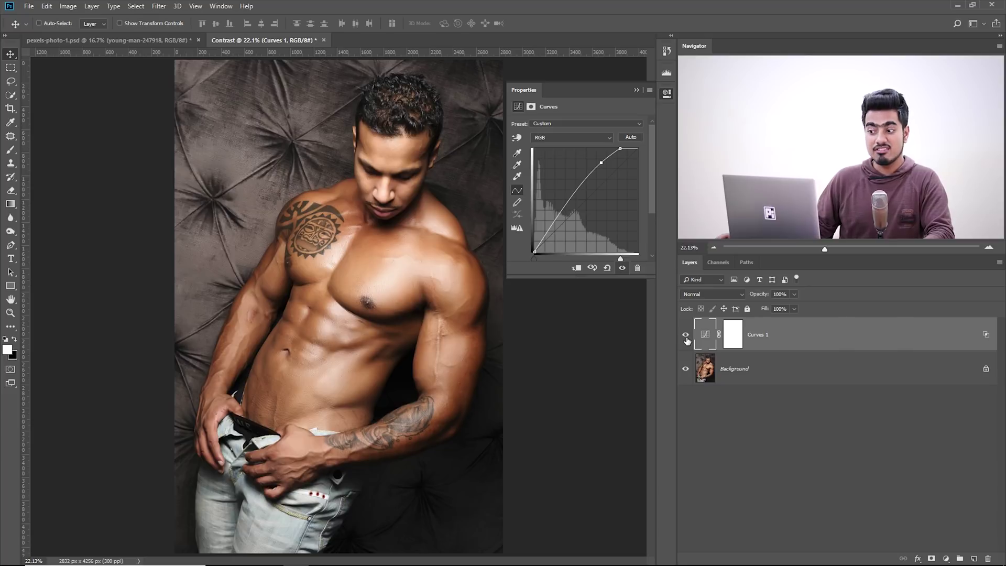
- Rename the Curves 1 adjustment layer to 'Highlights'
double_click(758, 335)
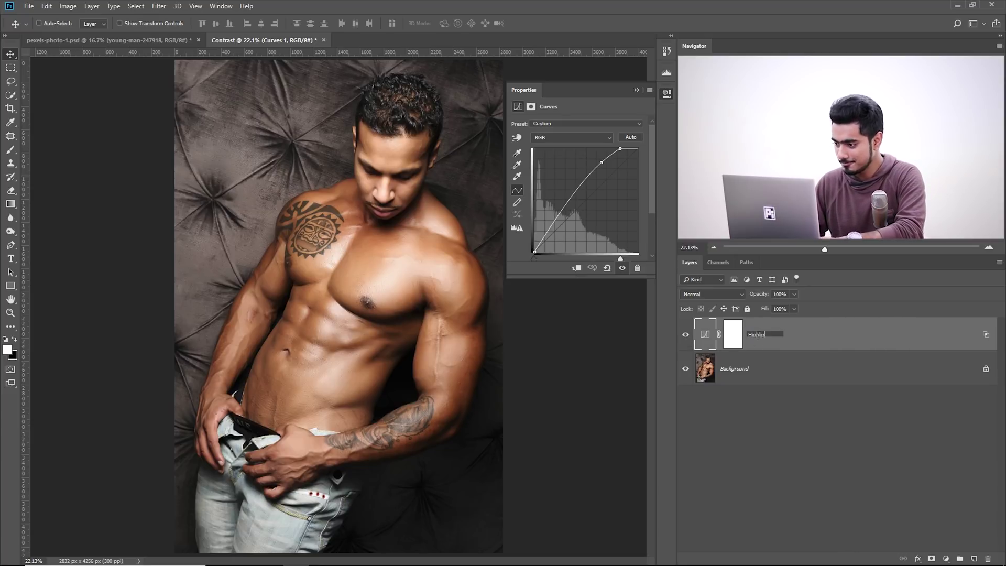
key("Return")
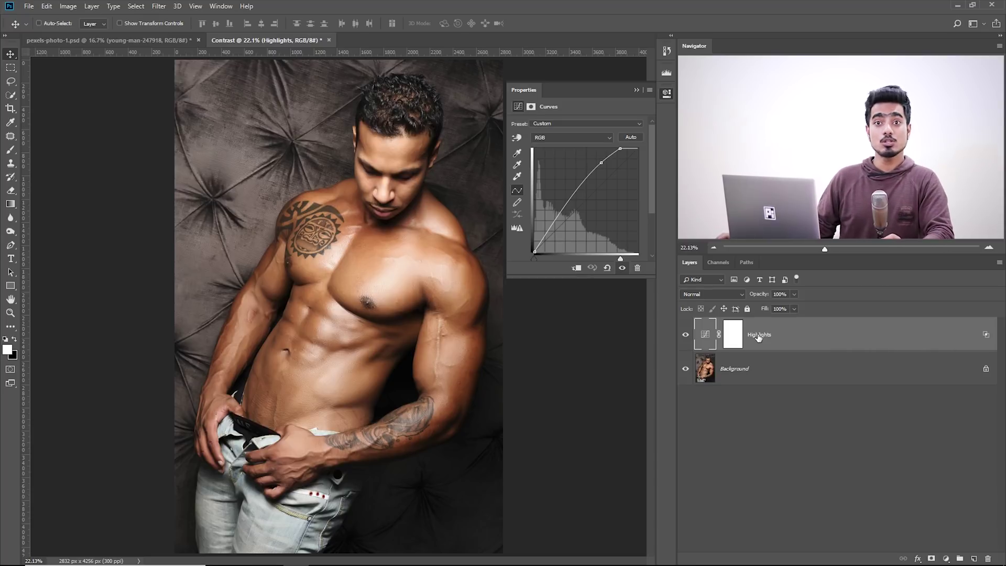
left_click(939, 558)
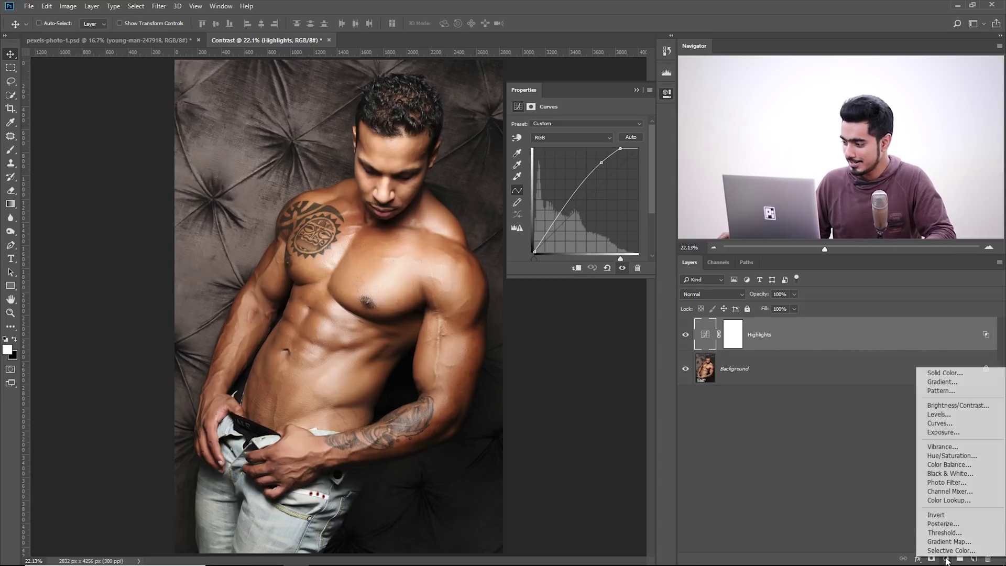
- Add a second Curves layer named 'Shadows' and dip its RGB curve to darken the portrait
left_click(951, 427)
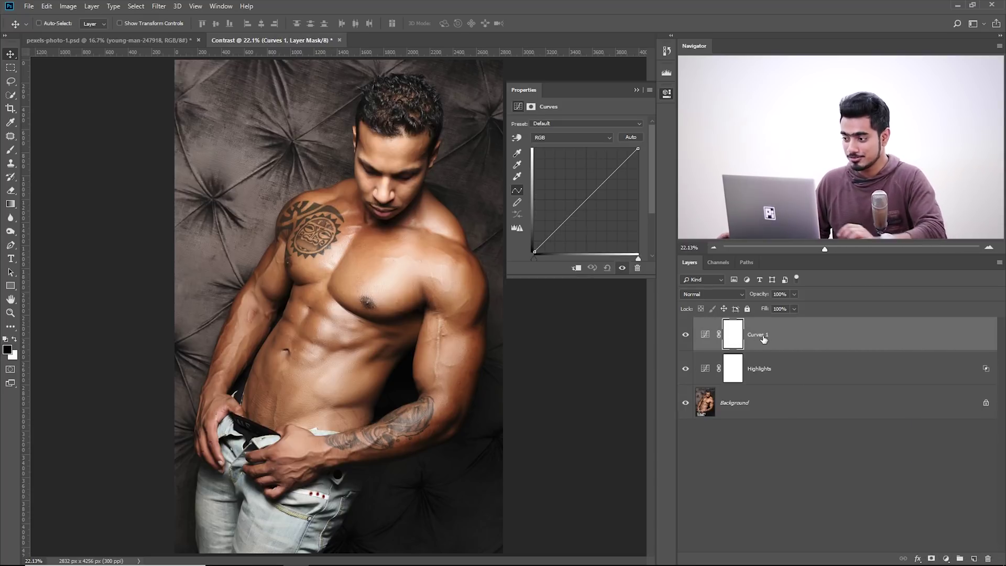
double_click(758, 336)
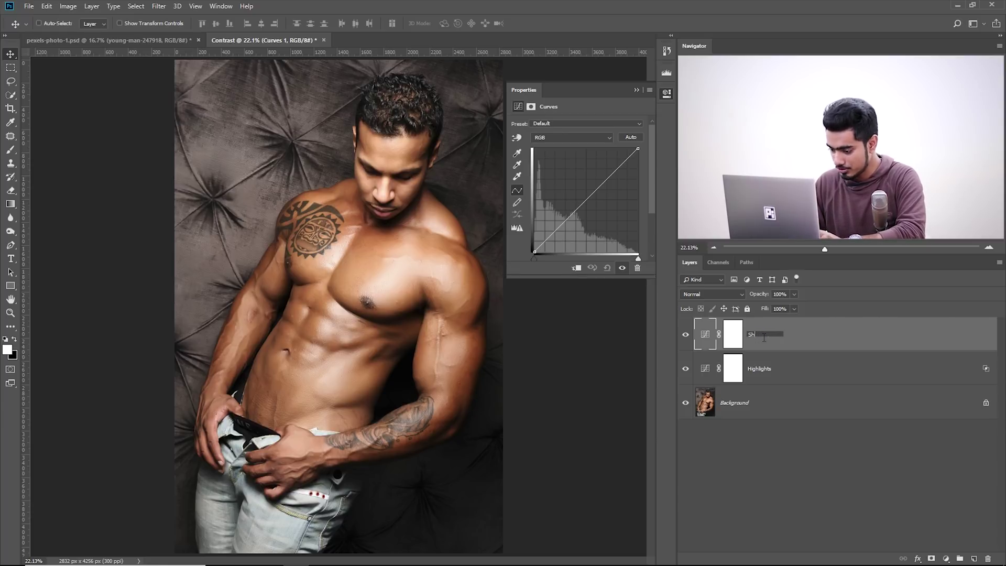
key("Return")
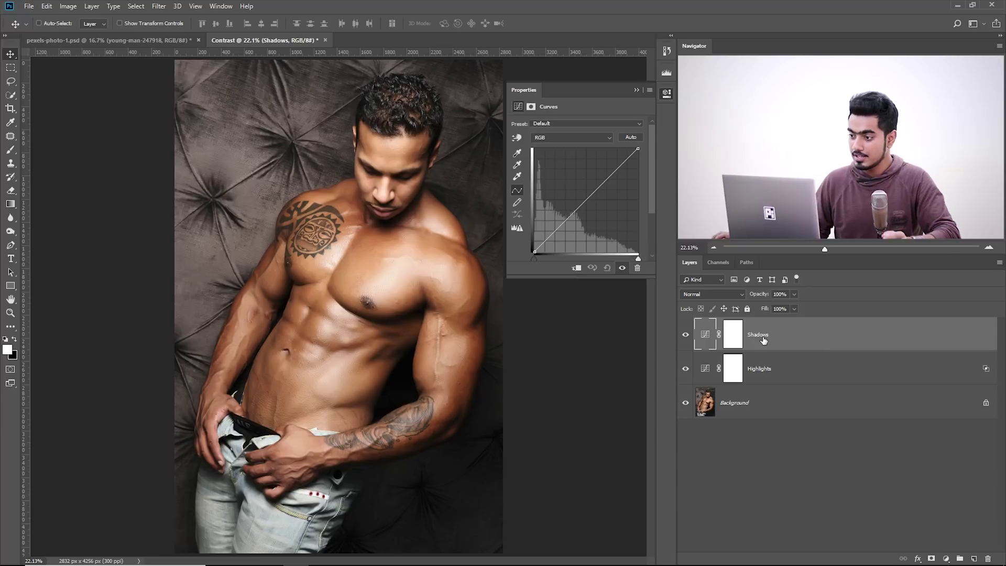
left_click_drag(586, 198, 594, 204)
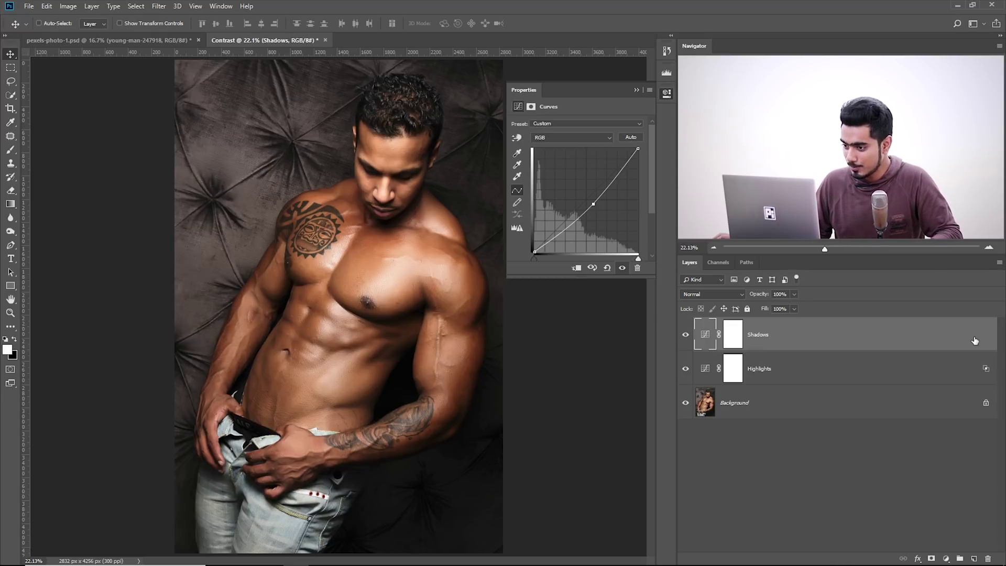
- Split the Shadows white Blend If slider to Underlying Layer 0/180, then deepen its curve slightly
double_click(923, 343)
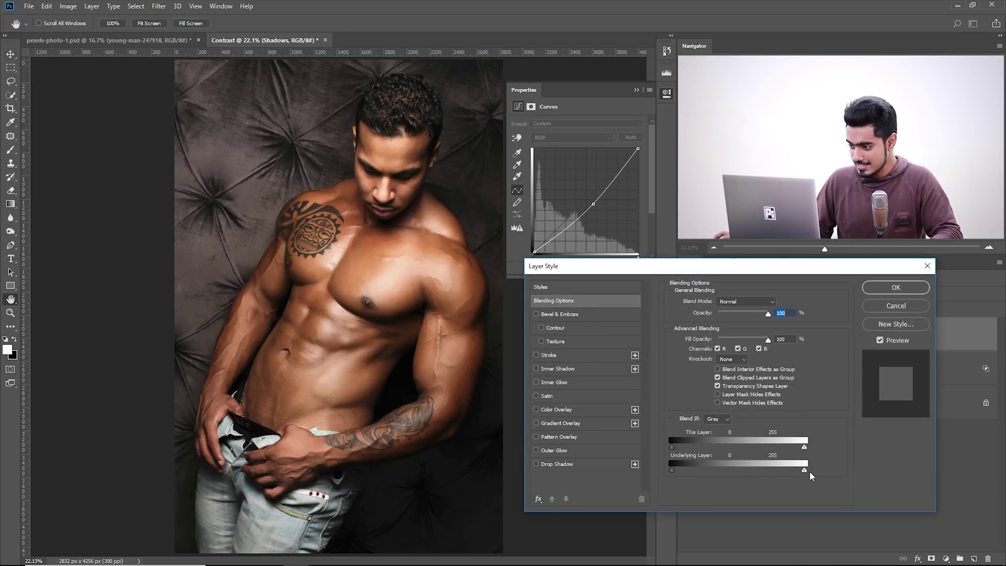
left_click_drag(803, 472, 768, 468)
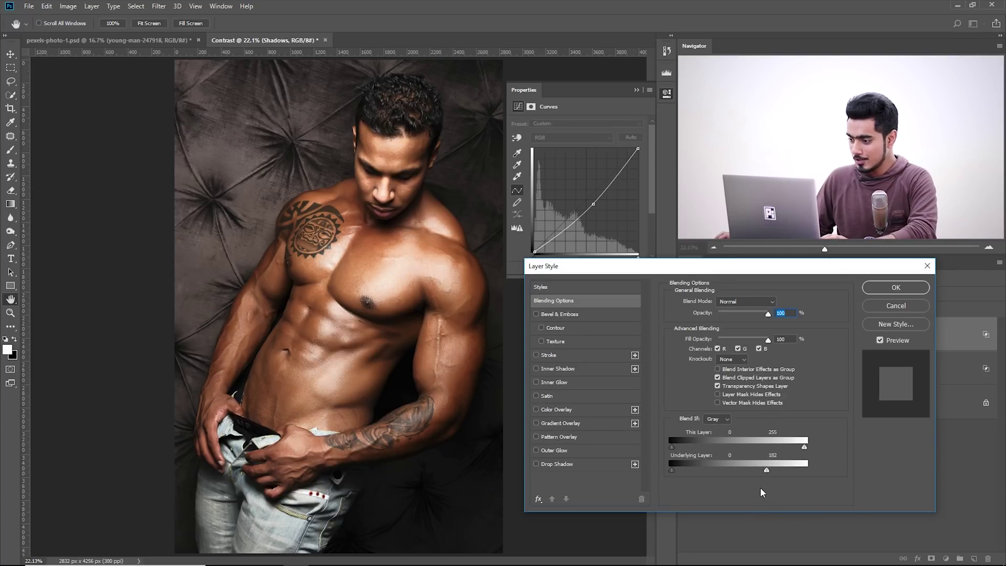
key("alt")
left_click_drag(764, 473, 676, 466)
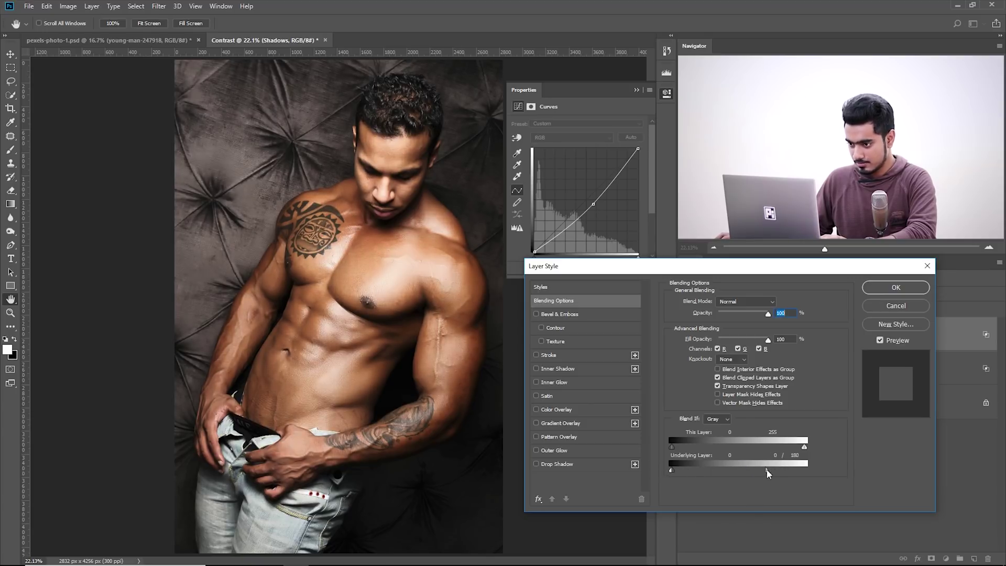
left_click(896, 288)
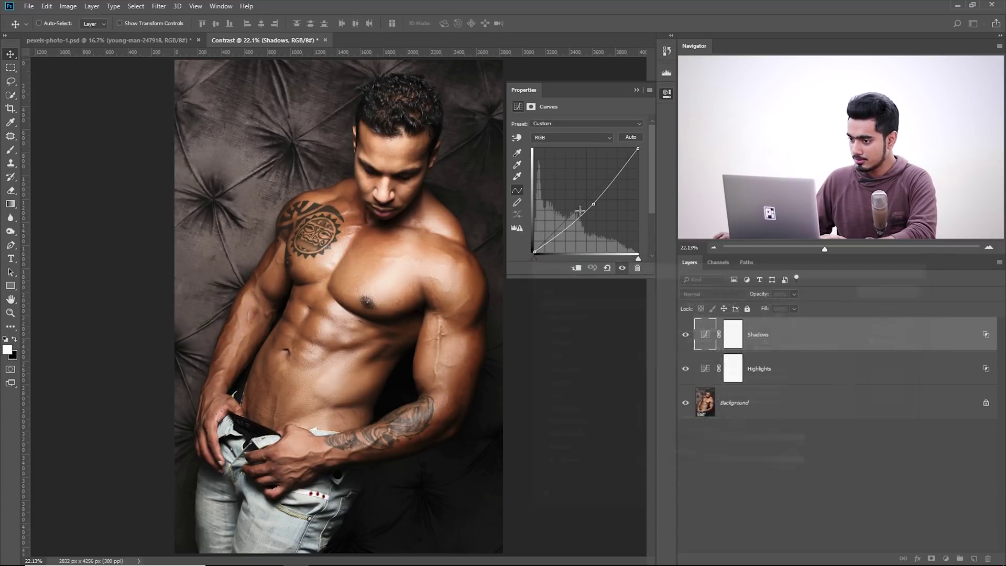
left_click_drag(593, 204, 594, 206)
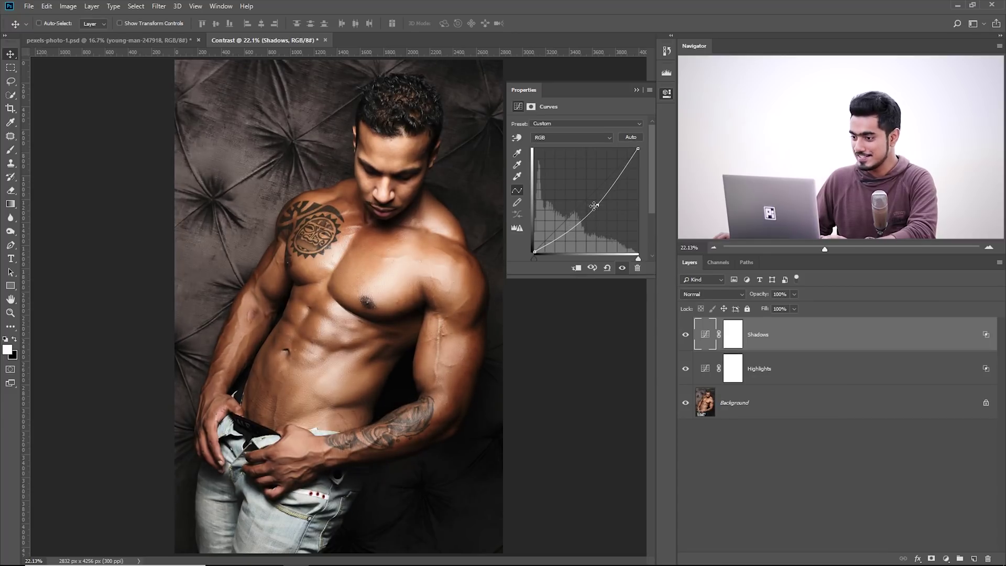
left_click(683, 408, "alt")
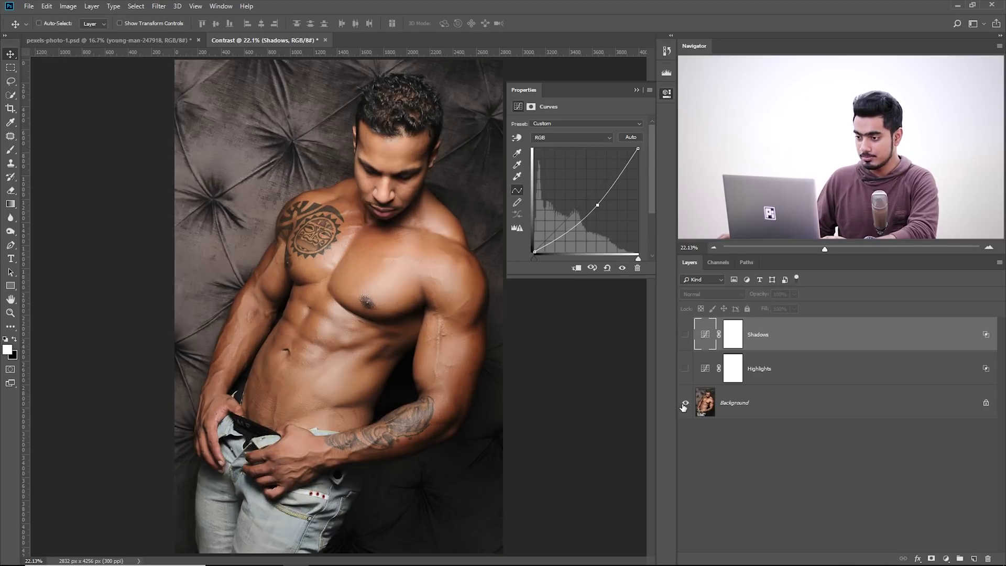
left_click(684, 406, "alt")
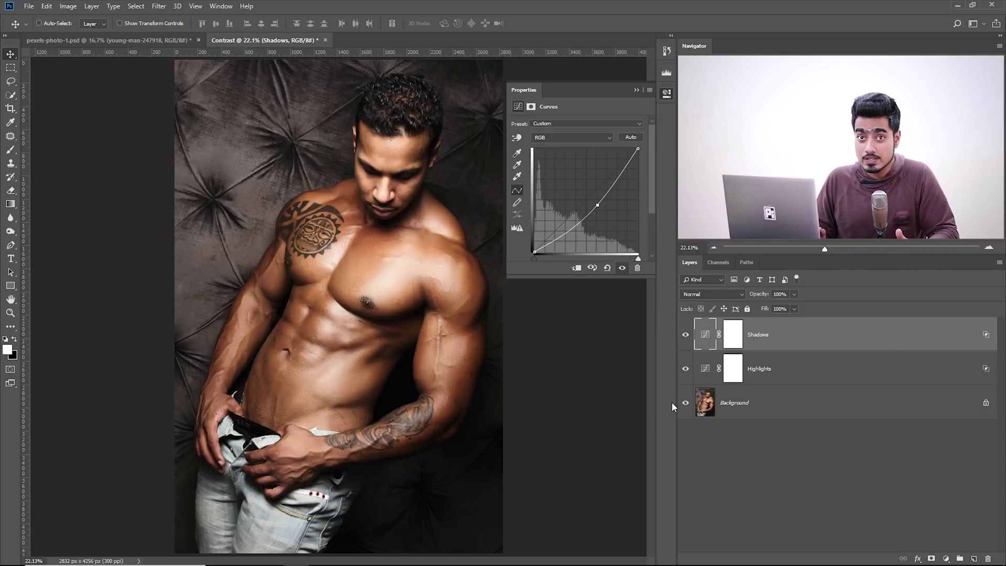
left_click(717, 294)
left_click(700, 548)
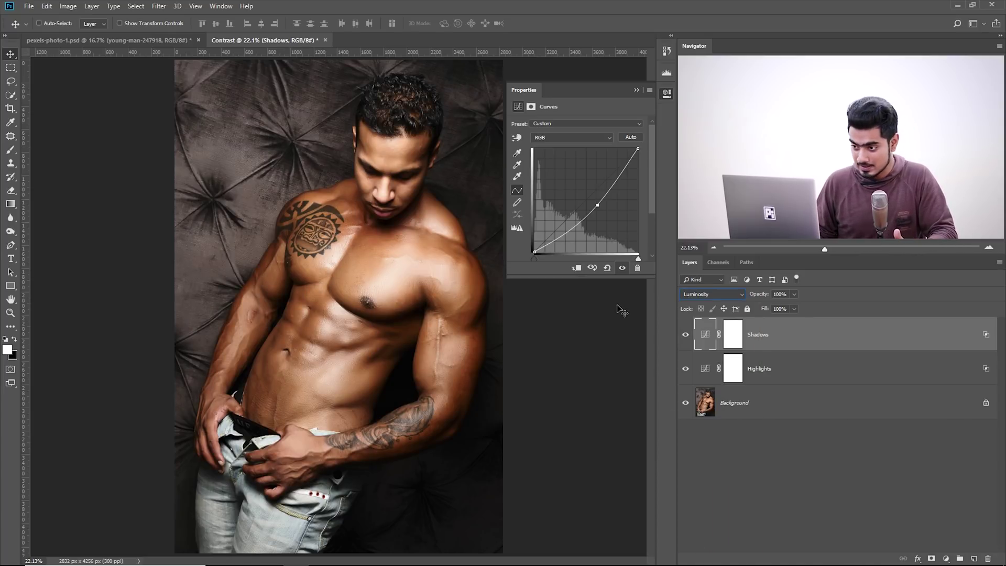
left_click(721, 298)
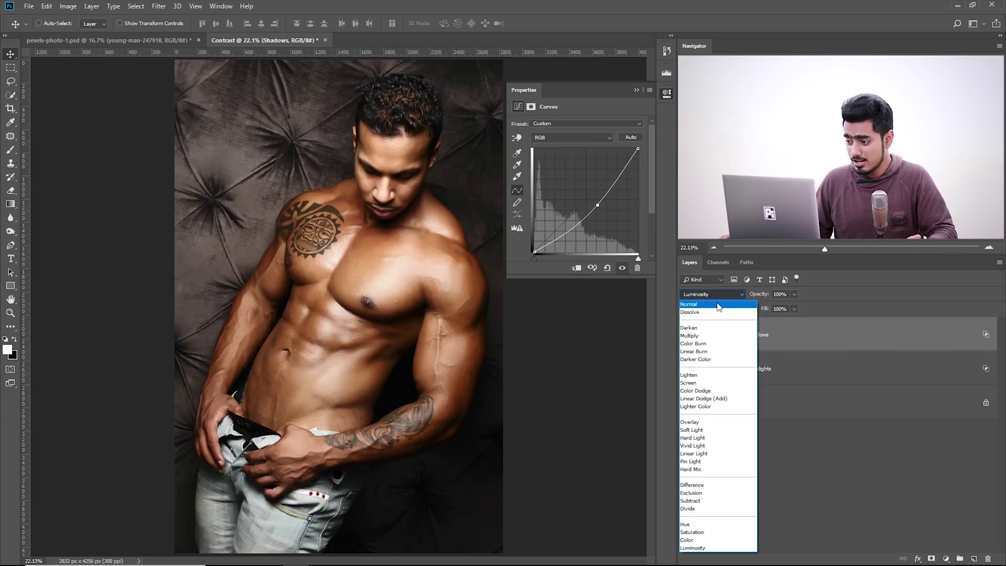
left_click(718, 307)
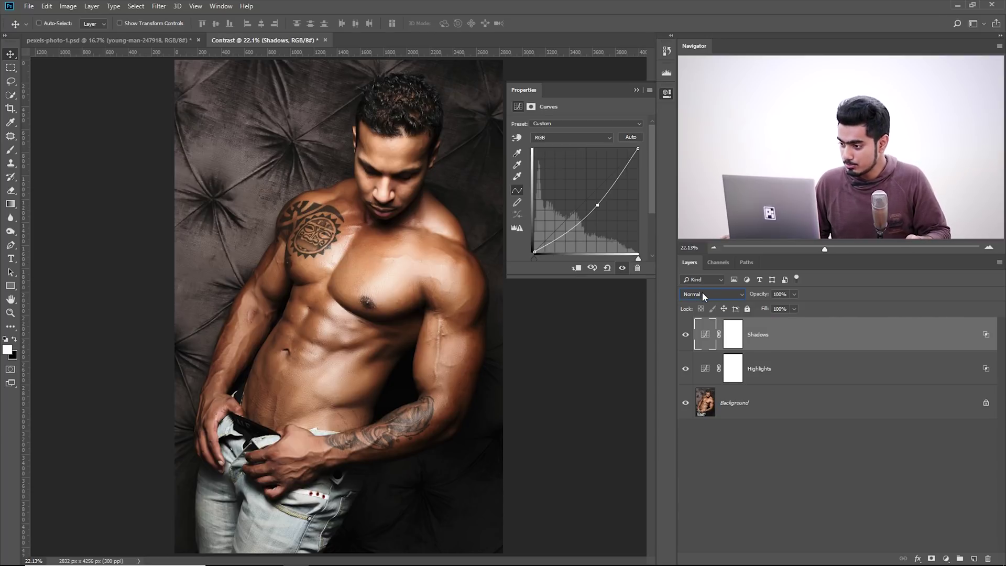
left_click(704, 295)
left_click(703, 294)
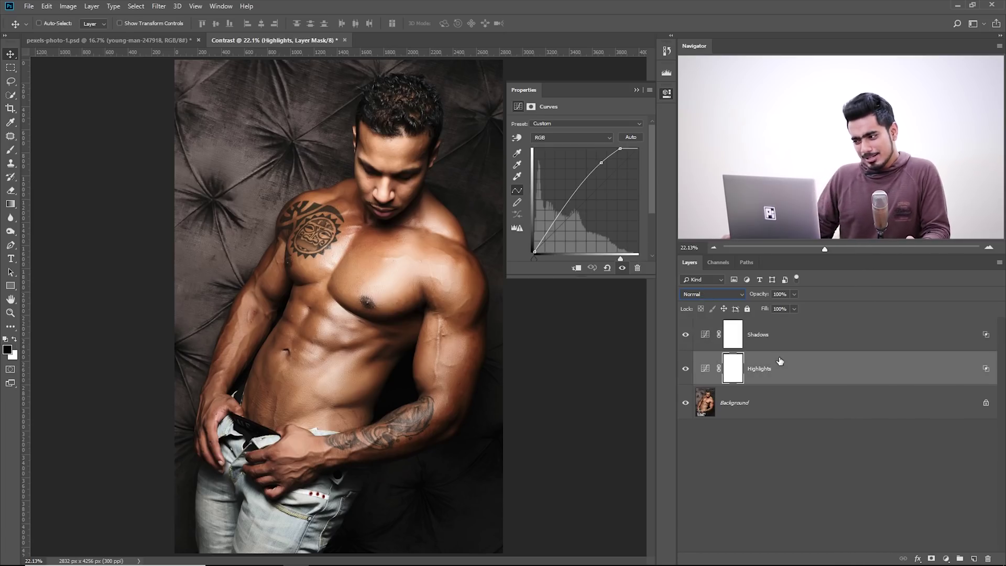
left_click(791, 343)
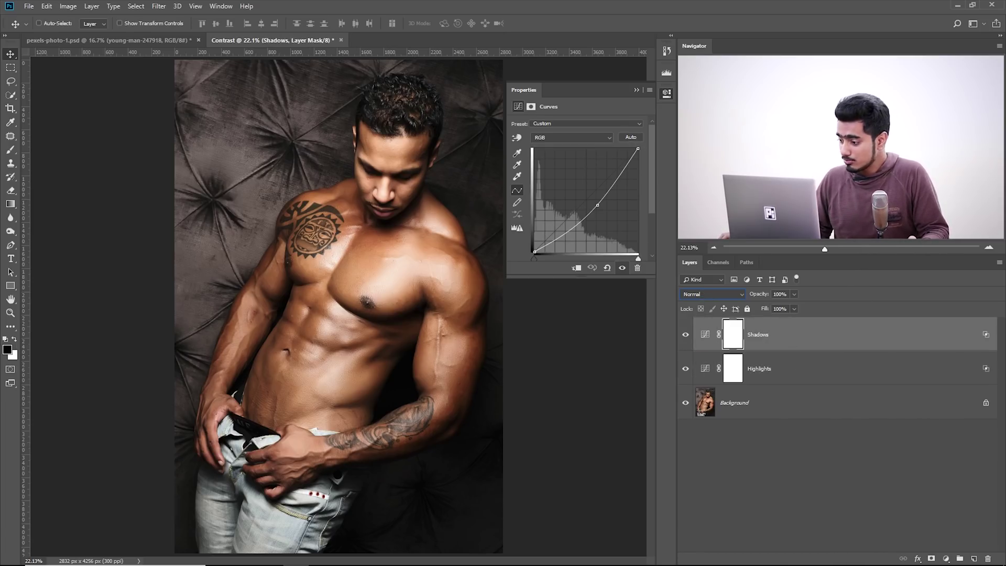
left_click(946, 559)
- Add a Curves adjustment layer and raise its curve to brighten the portrait
left_click(940, 422)
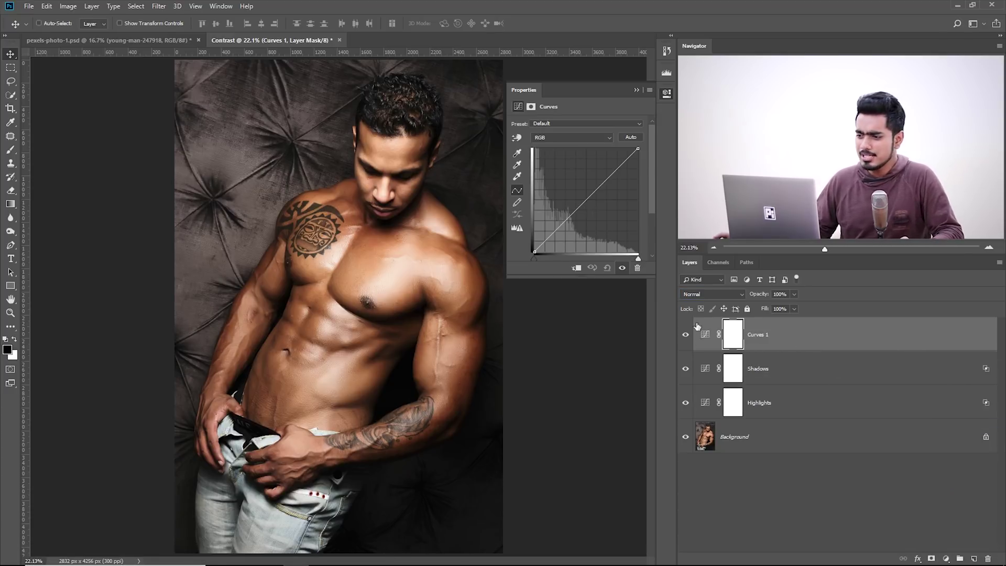
left_click_drag(617, 168, 607, 166)
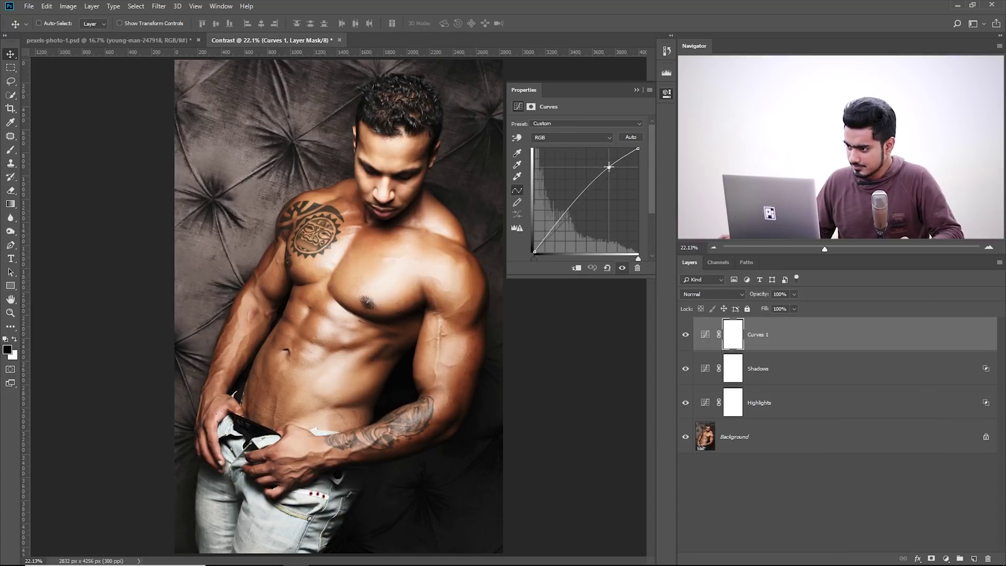
left_click_drag(609, 168, 608, 166)
- Limit Curves 1 with Blend If Underlying Layer 178/246, then compare it off and on
double_click(973, 342)
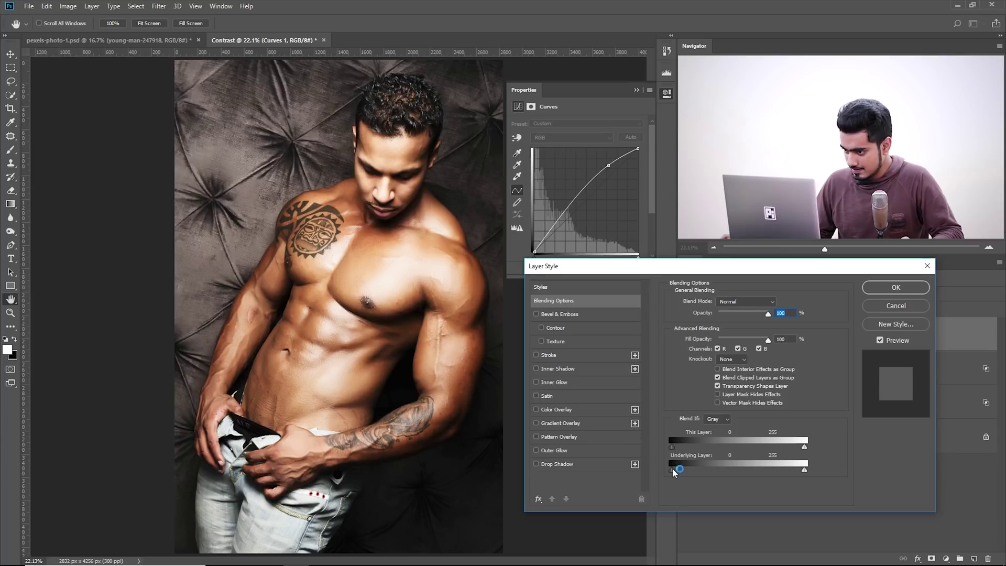
left_click_drag(672, 469, 768, 468)
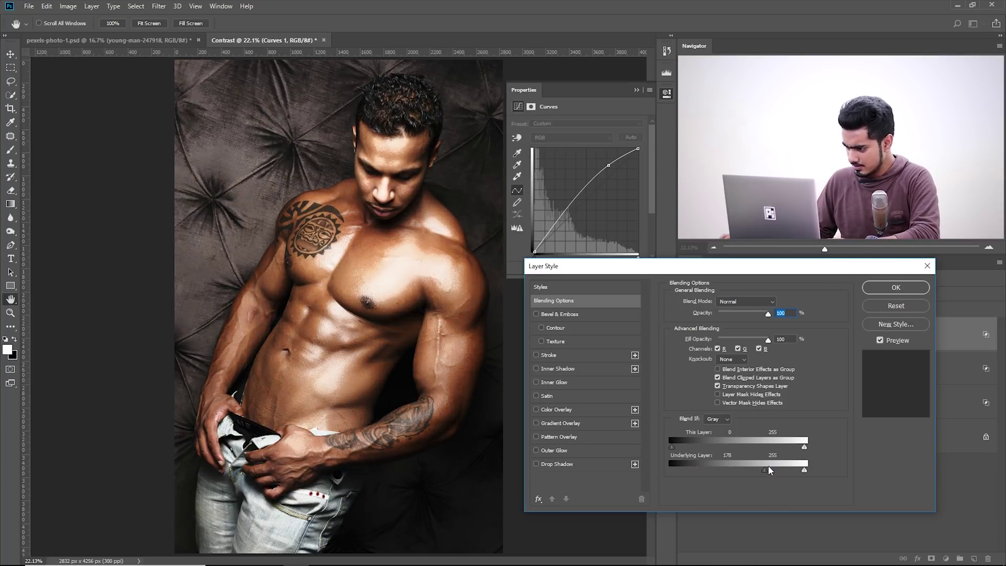
left_click_drag(768, 468, 796, 469)
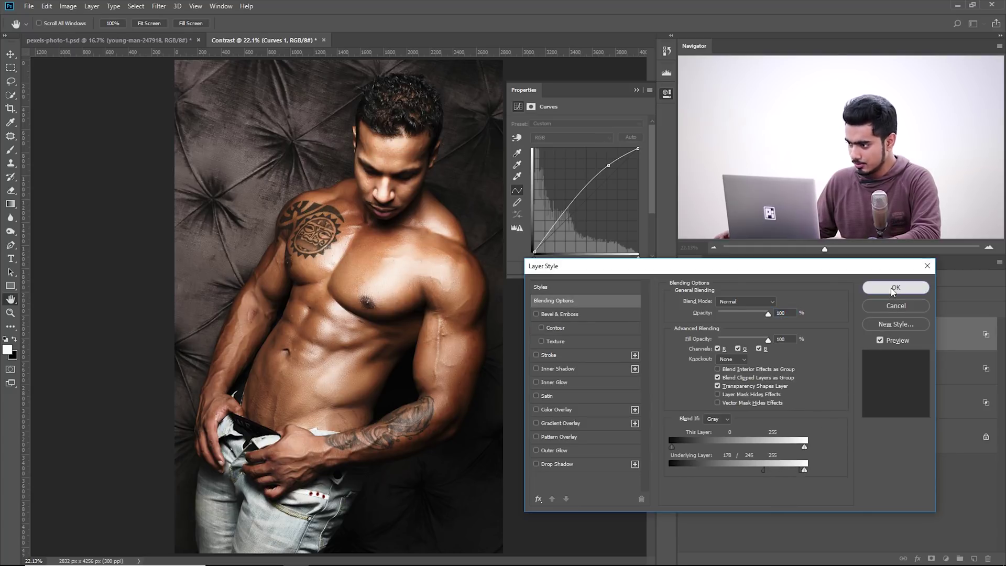
left_click(893, 294)
left_click(685, 335)
left_click(686, 336)
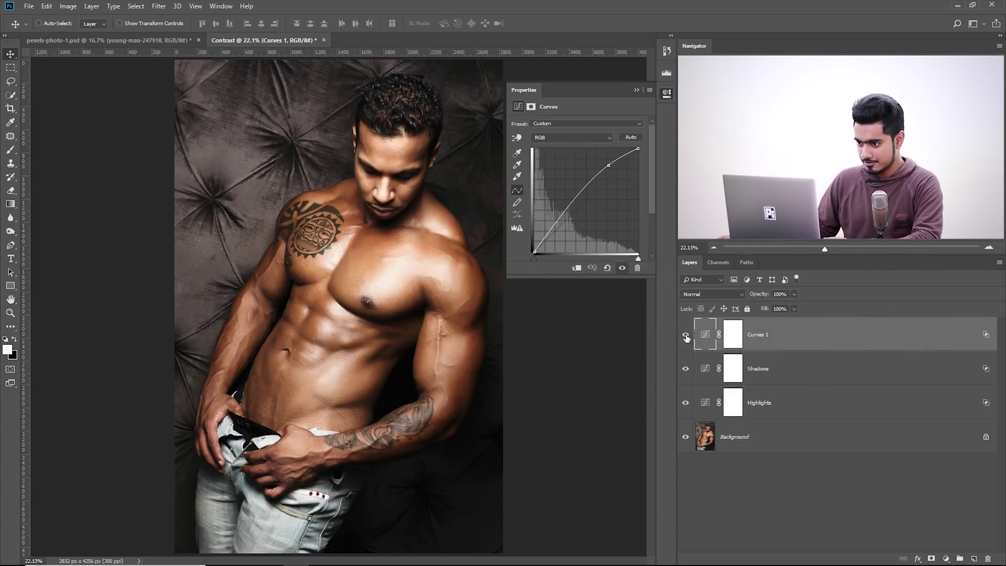
left_click(685, 336)
left_click(686, 335)
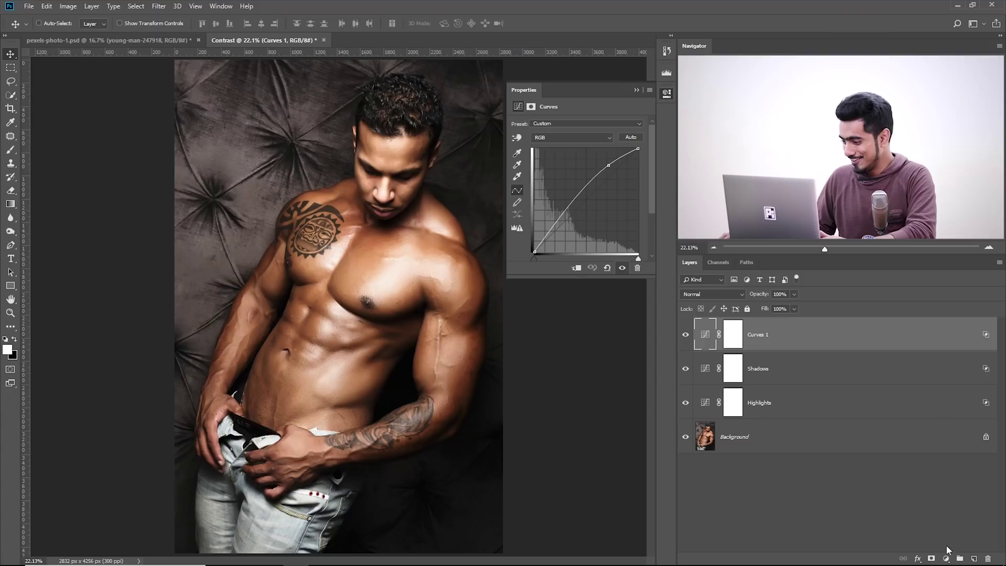
- Add a Curves 2 adjustment layer with its curve pulled down to darken the portrait
left_click(946, 560)
left_click(939, 424)
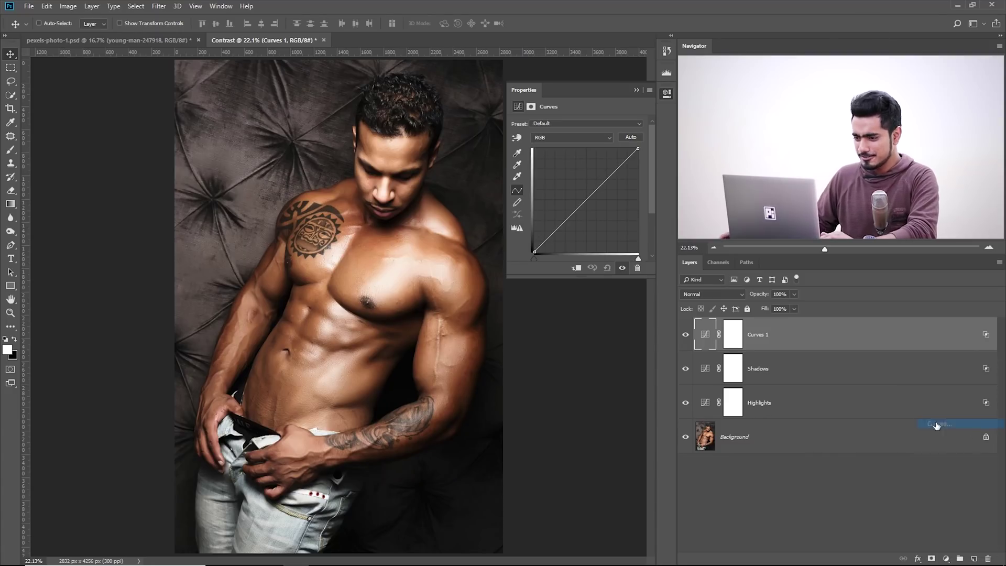
left_click_drag(585, 202, 586, 213)
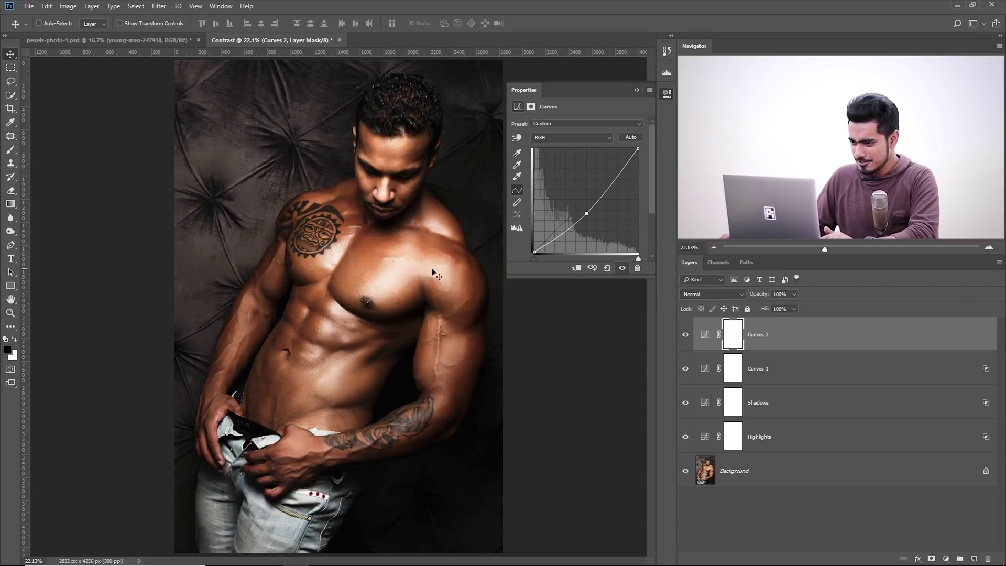
- Split the Curves 2 white Blend If slider so the darkening fades between 128 and 255
double_click(971, 335)
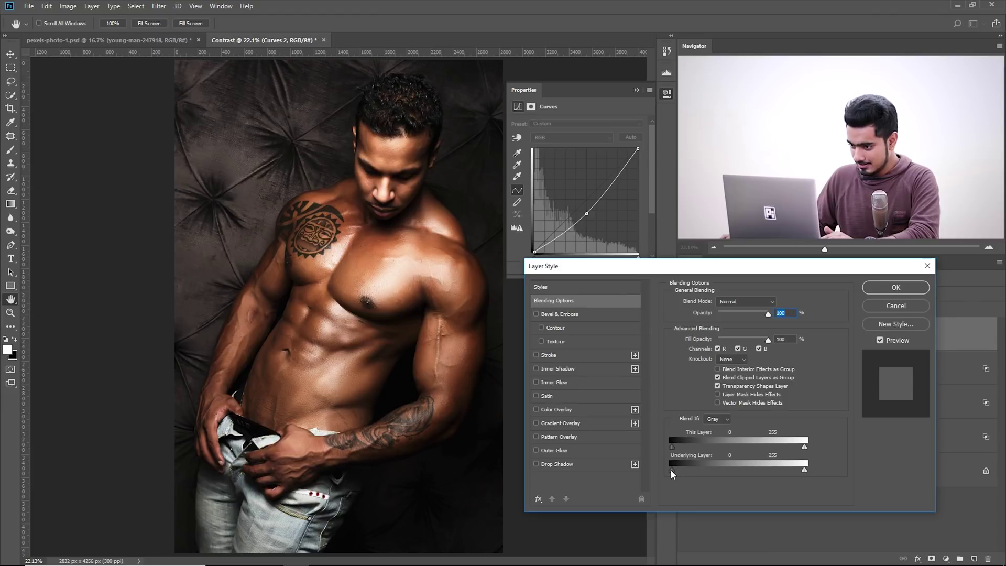
mouse_move(671, 469)
left_mouse_down()
mouse_move(706, 467)
mouse_move(680, 469)
left_mouse_up()
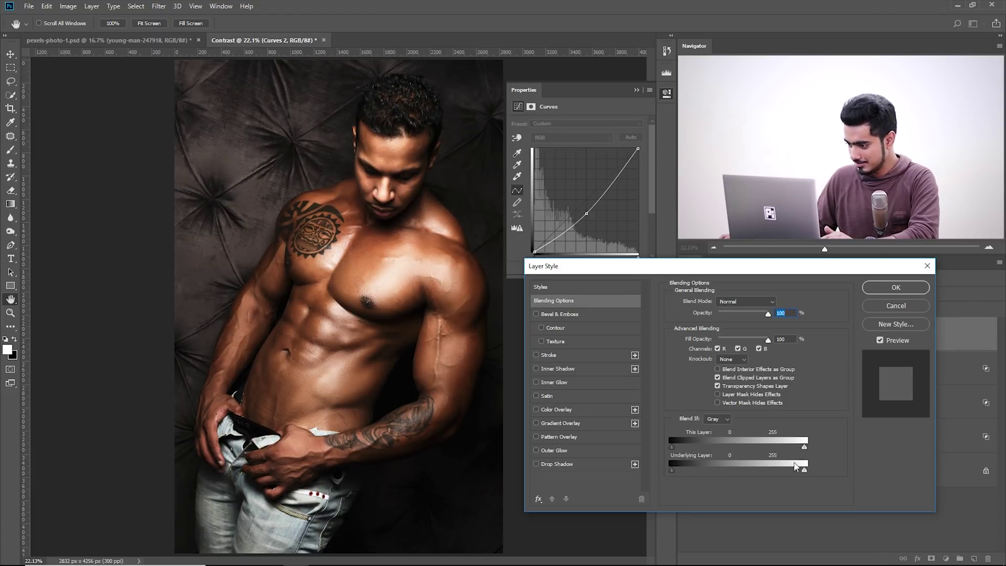
left_click_drag(804, 470, 750, 472)
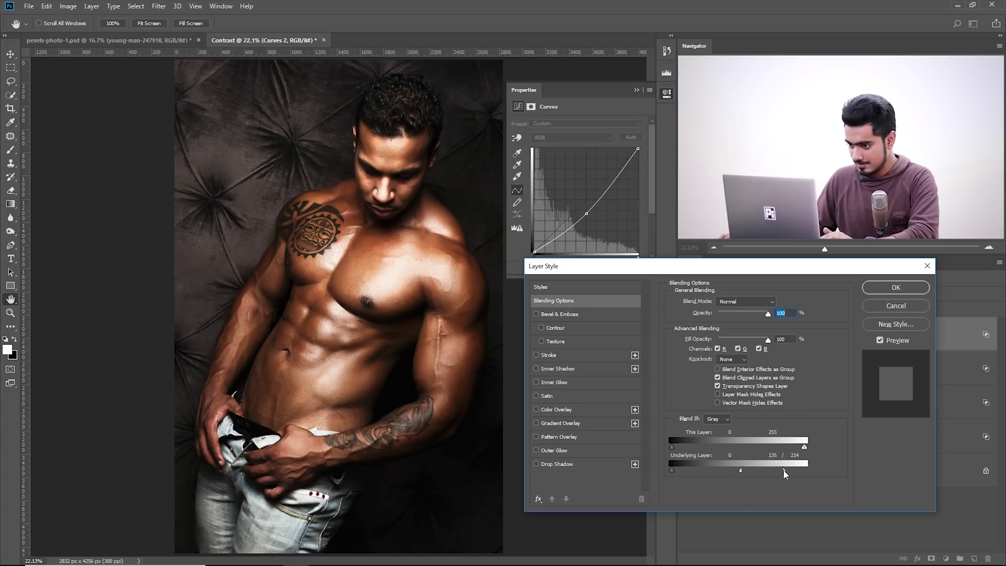
left_click_drag(742, 473, 737, 471)
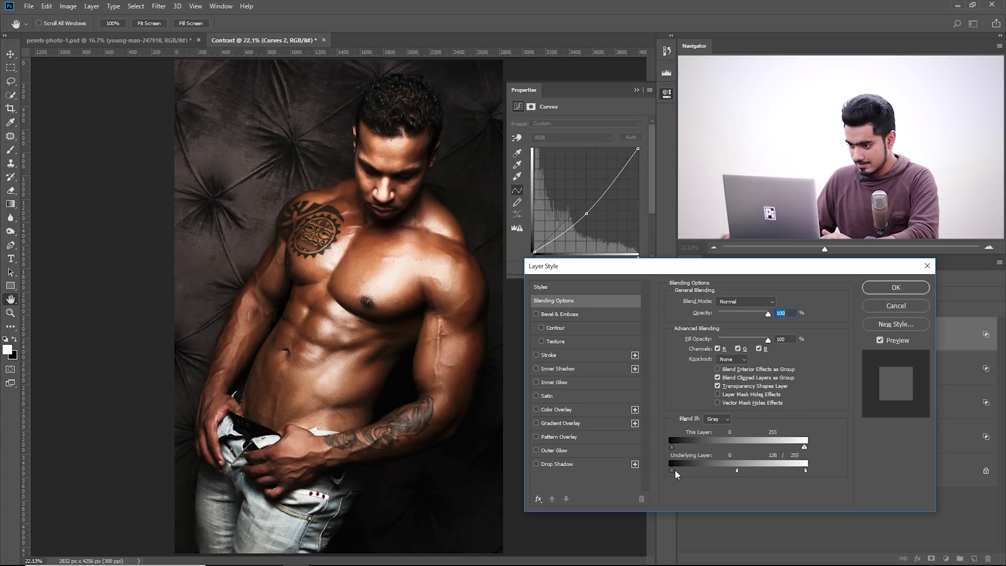
left_click(880, 288)
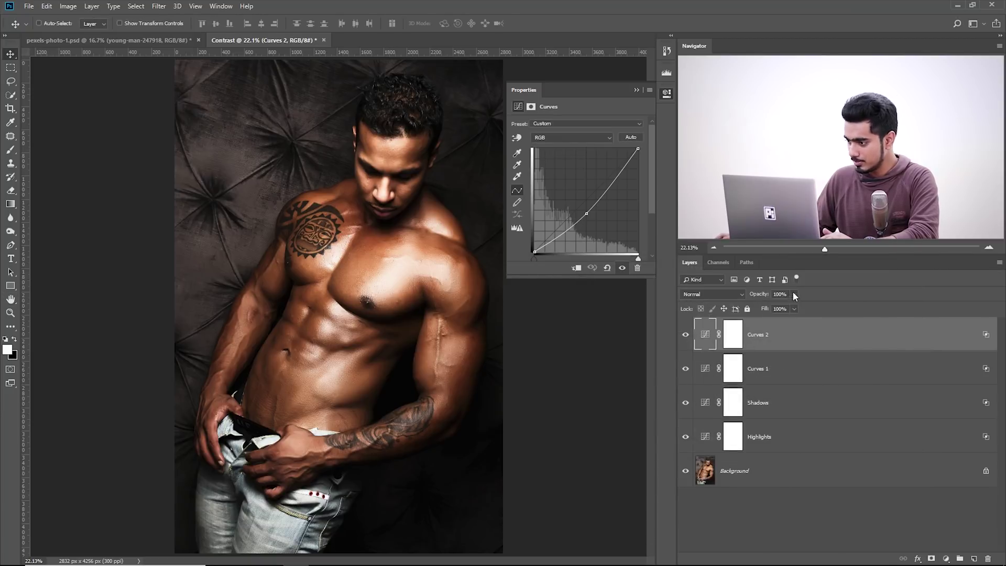
- Set Curves 2 opacity to 43% and compare the edit against the original photo
left_click_drag(754, 307, 750, 306)
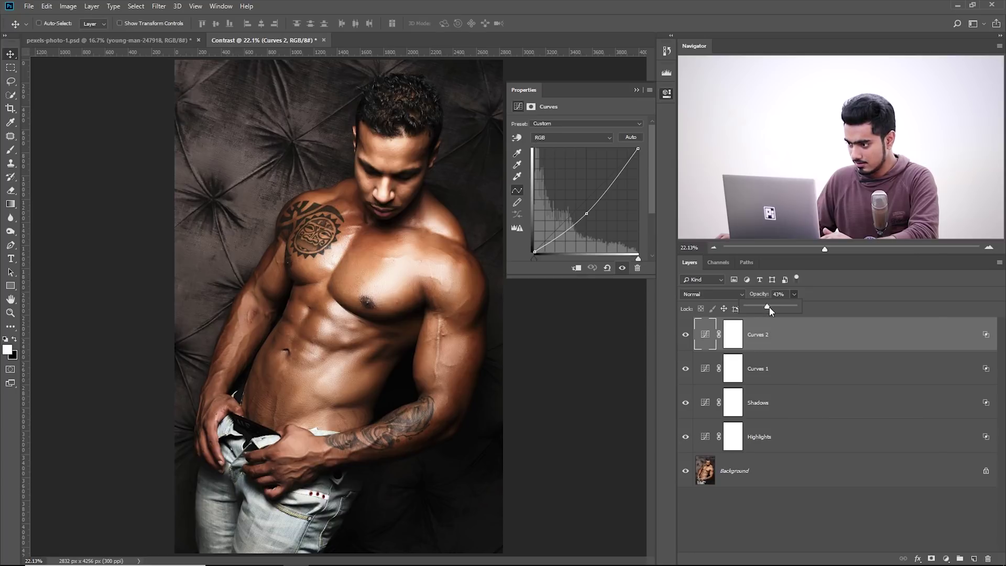
left_click(685, 471, "alt")
left_click(686, 471, "alt")
left_click(686, 471, "alt")
left_click(685, 471, "alt")
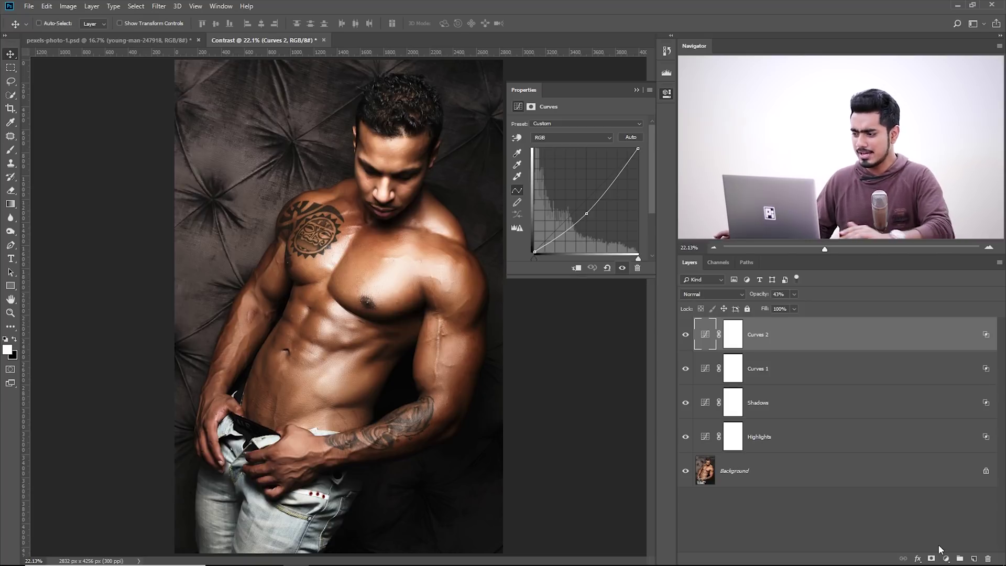
key("ctrl")
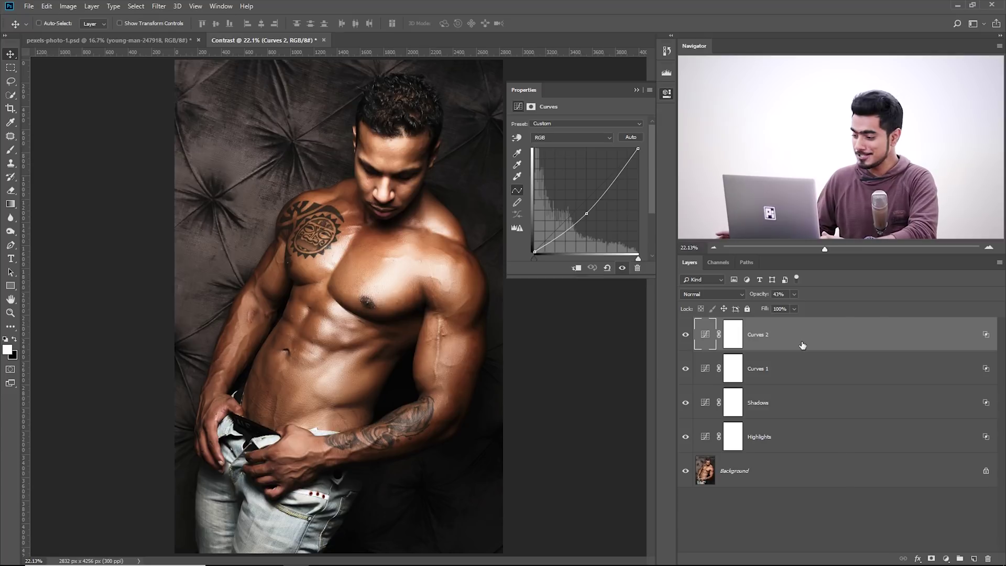
- Group the four Curves layers as 'Advanced Contrast' and toggle the group off and on to compare
left_click(786, 443, "shift")
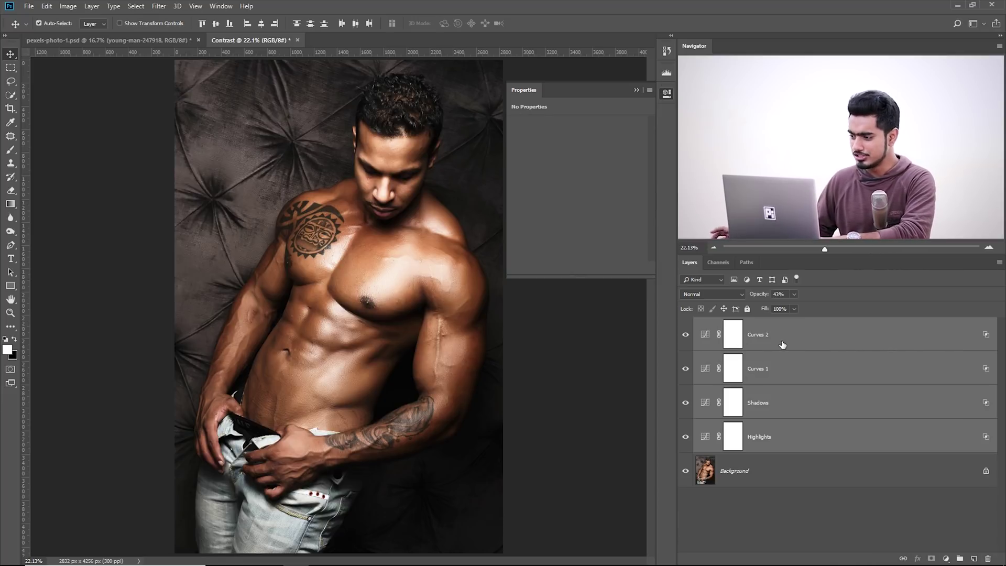
key("ctrl+g")
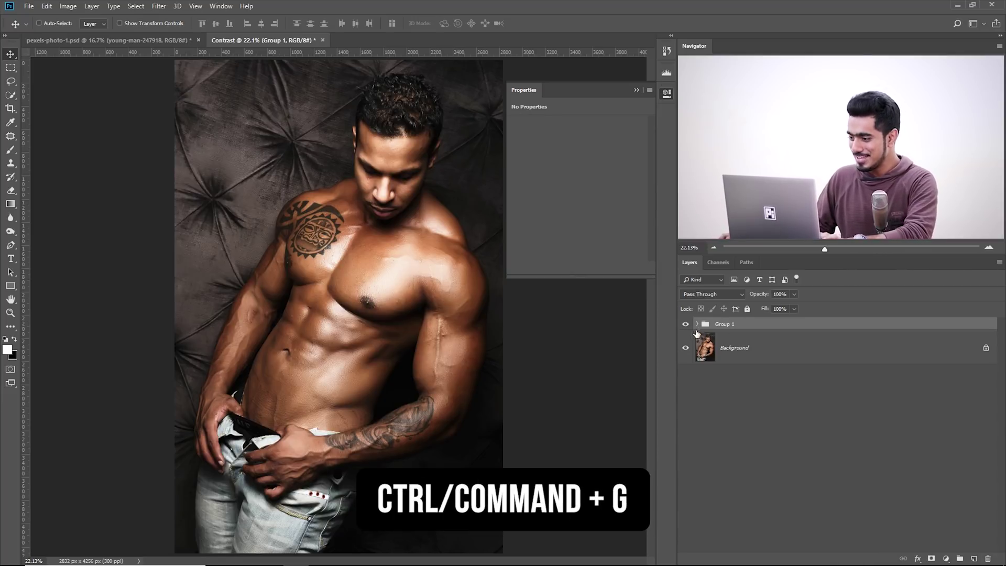
double_click(732, 326)
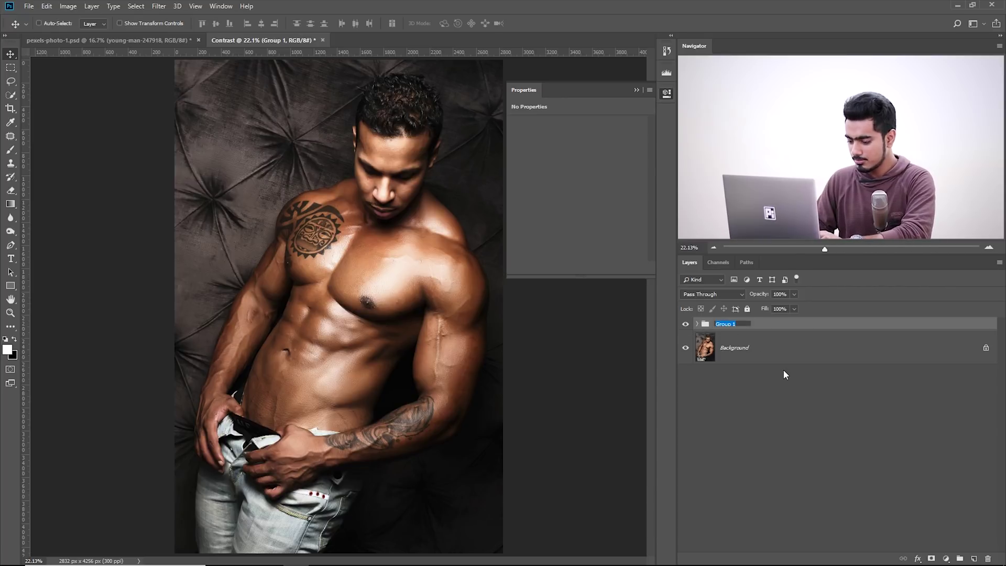
type("Ad")
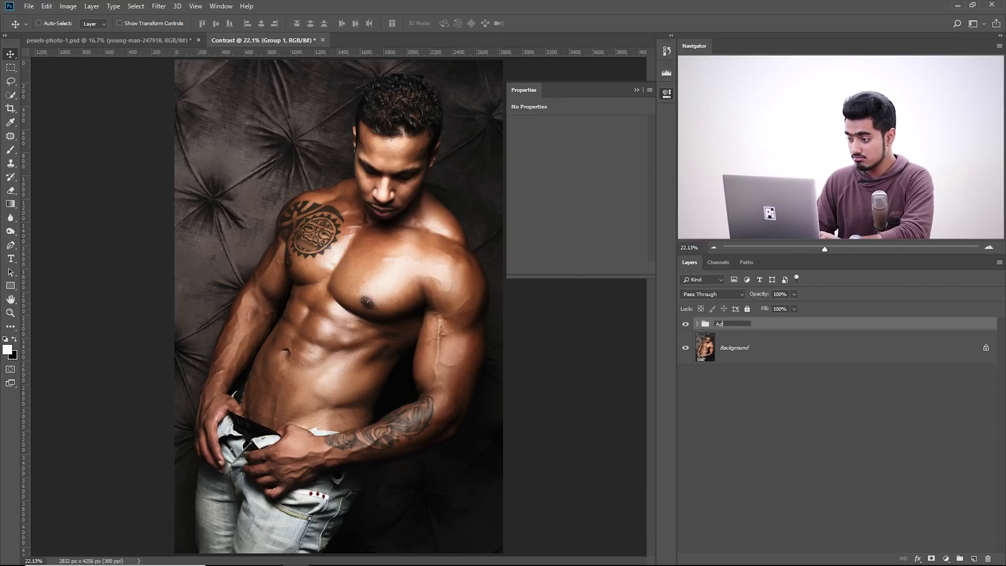
type("vanced Contra")
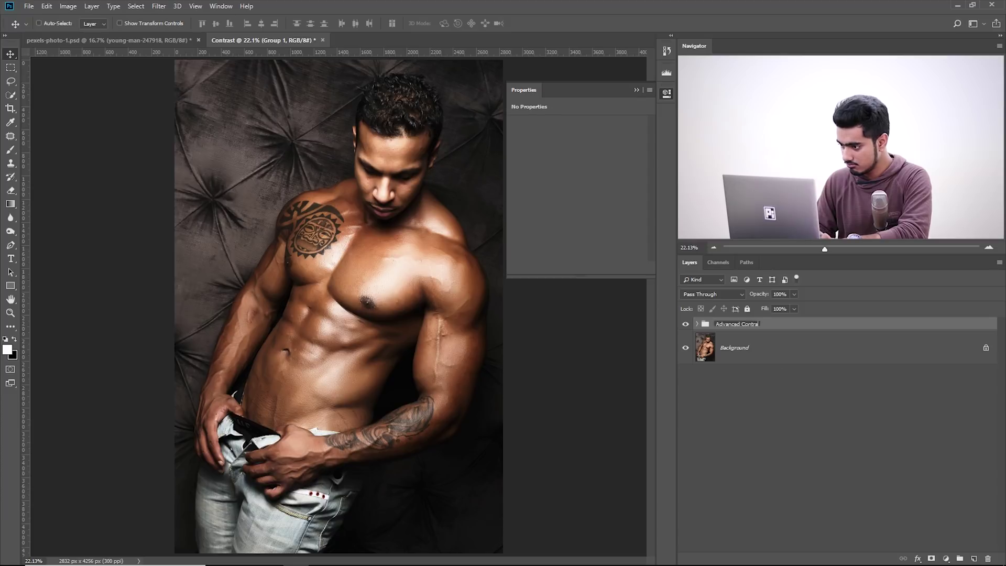
type("st")
key("Return")
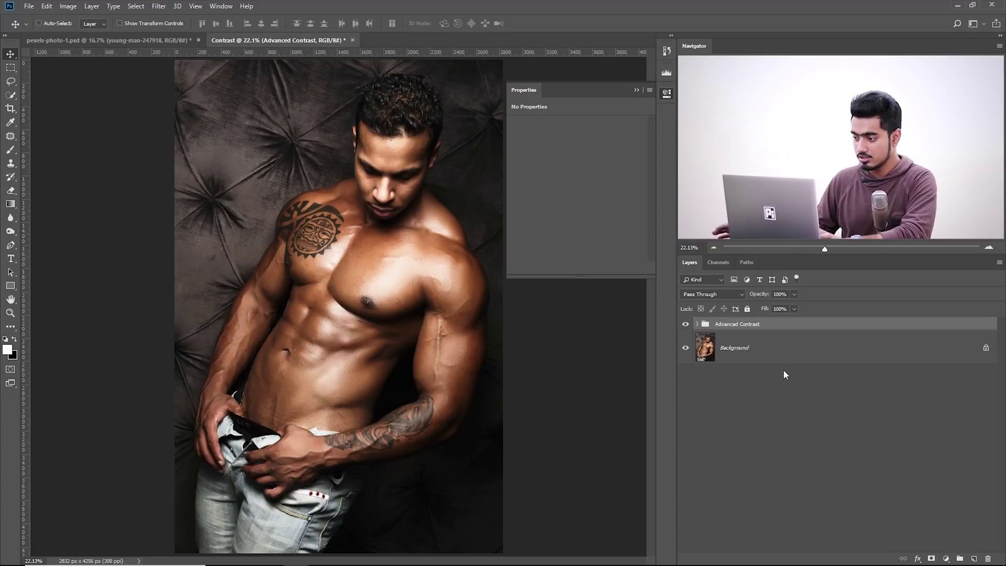
left_click(686, 324)
left_click(686, 324)
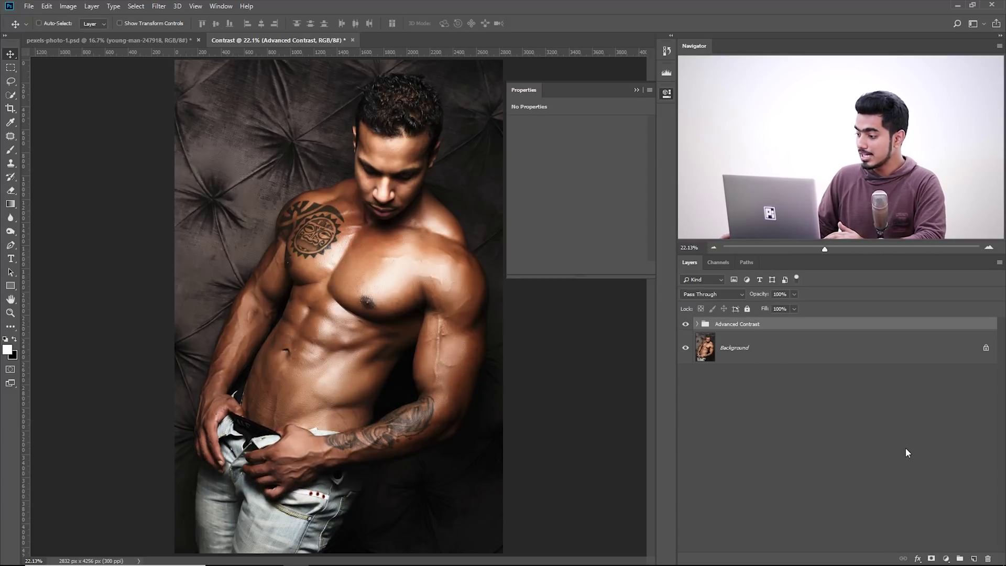
- Add a Black & White adjustment layer and lower the Reds slider to darken the skin tones
left_click(946, 559)
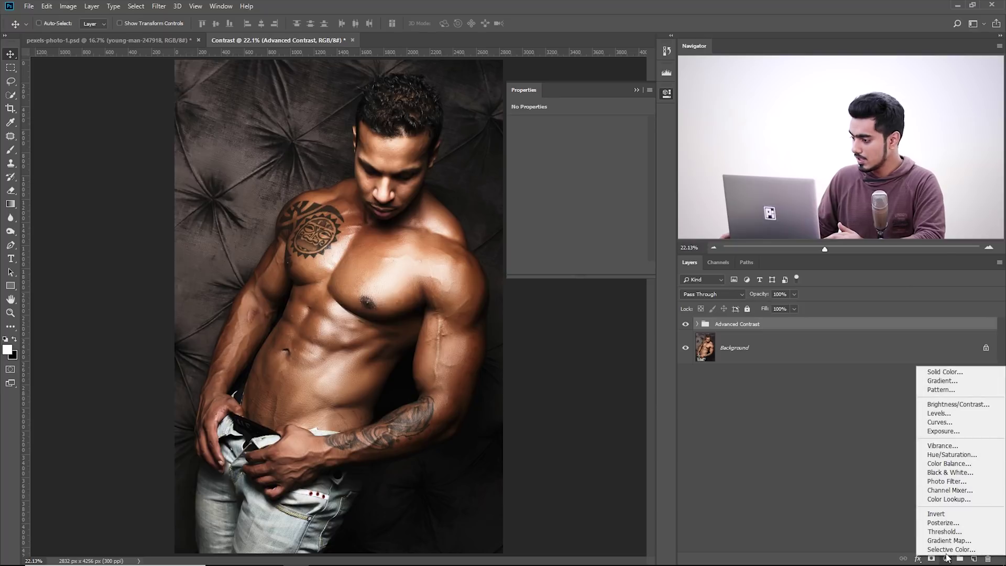
left_click(947, 472)
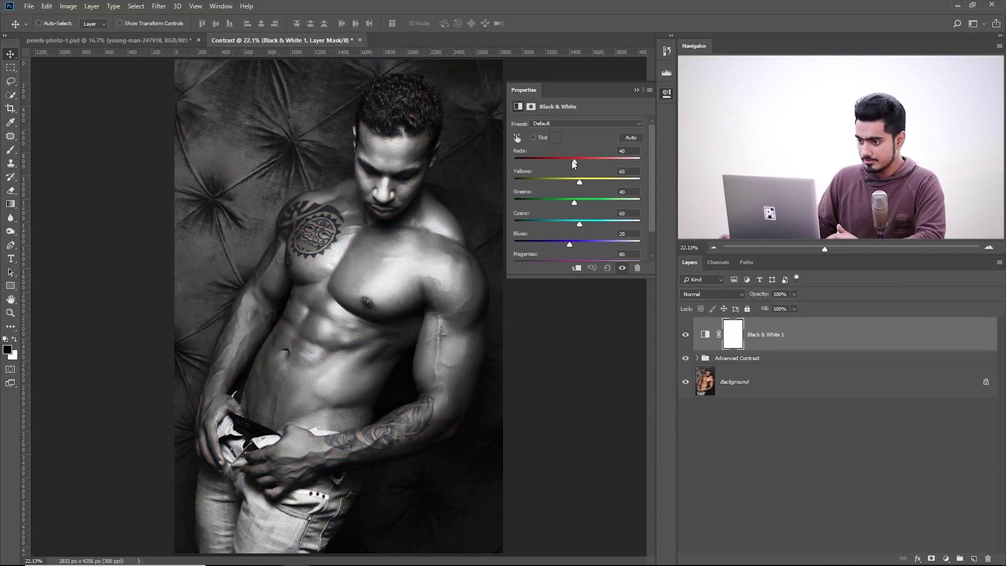
left_click_drag(574, 162, 595, 239)
scroll(576, 240, "down", 1)
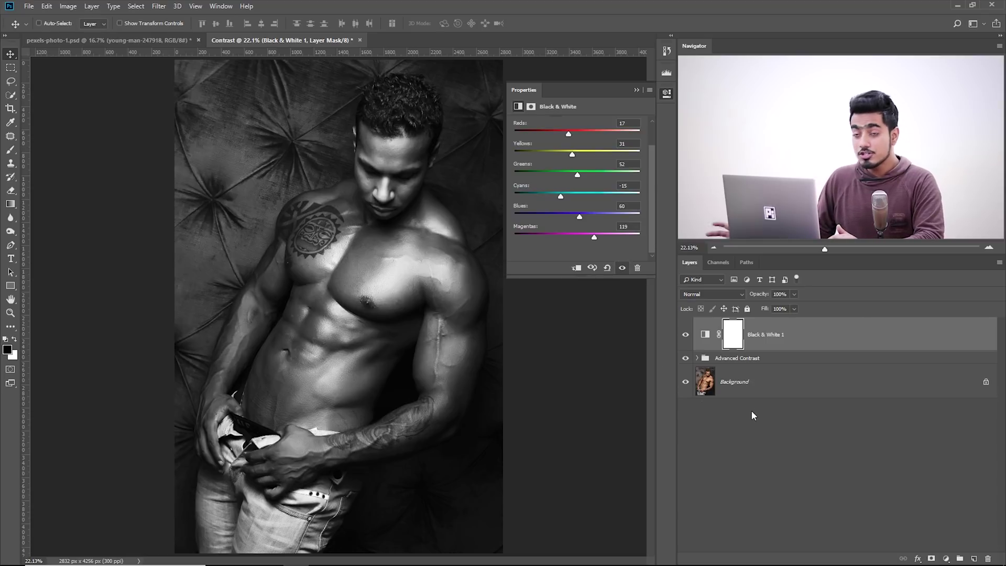
left_click(945, 560)
- Add a Levels adjustment layer and lower its Output Levels white point to 112
left_click(939, 416)
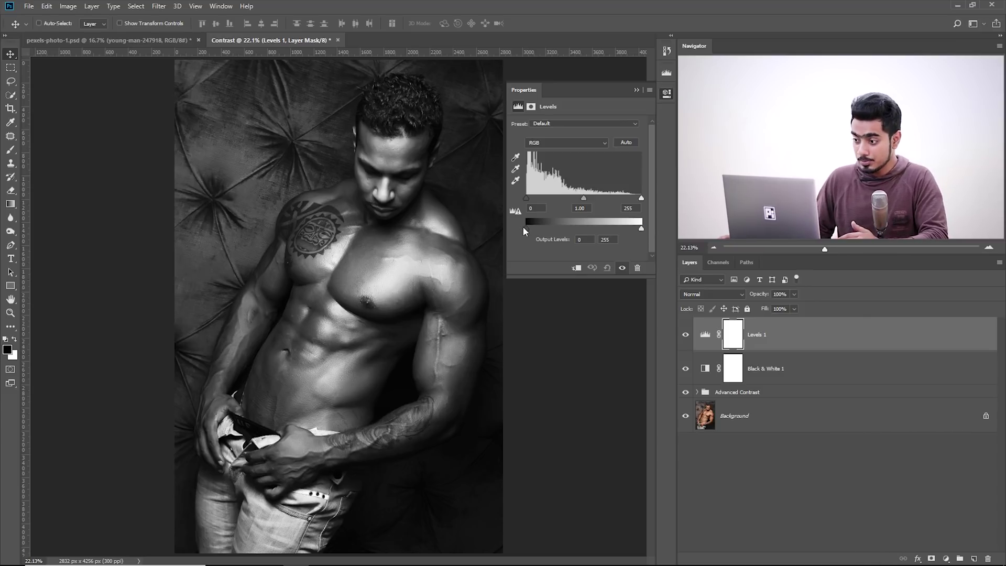
left_click_drag(526, 227, 504, 224)
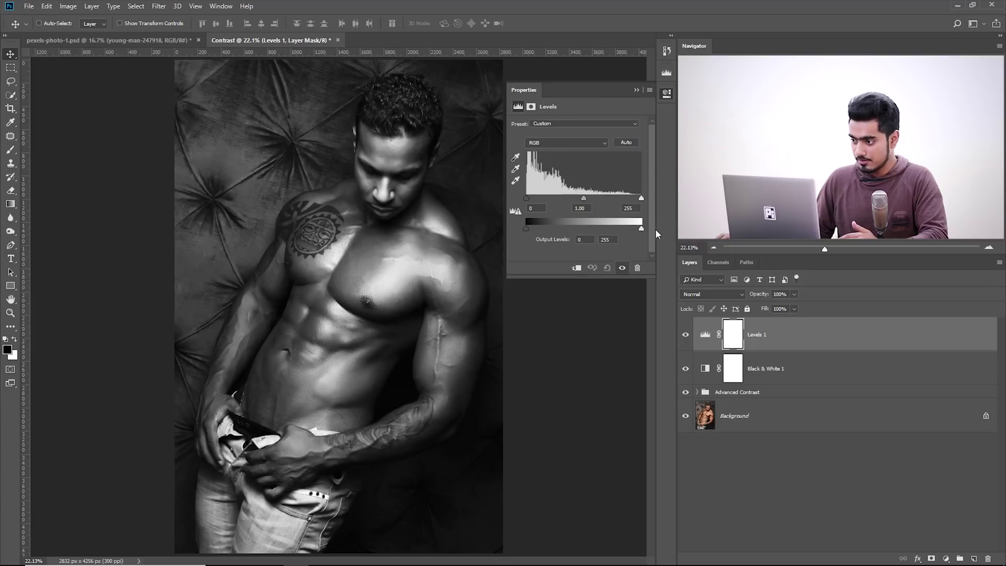
left_click_drag(641, 229, 577, 228)
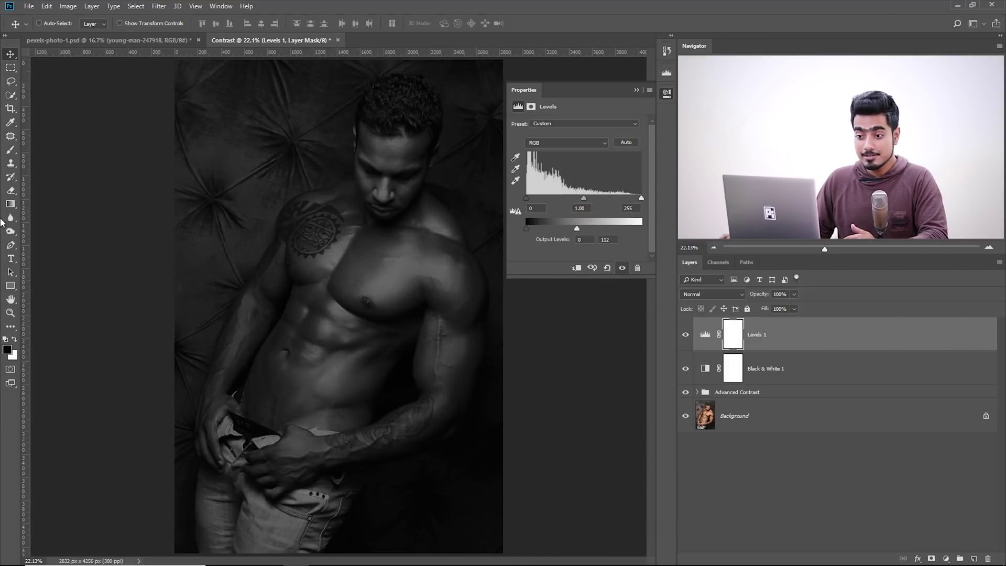
- Paint a large black spot of about 1335 px on the Levels mask over the chest
left_click(11, 150)
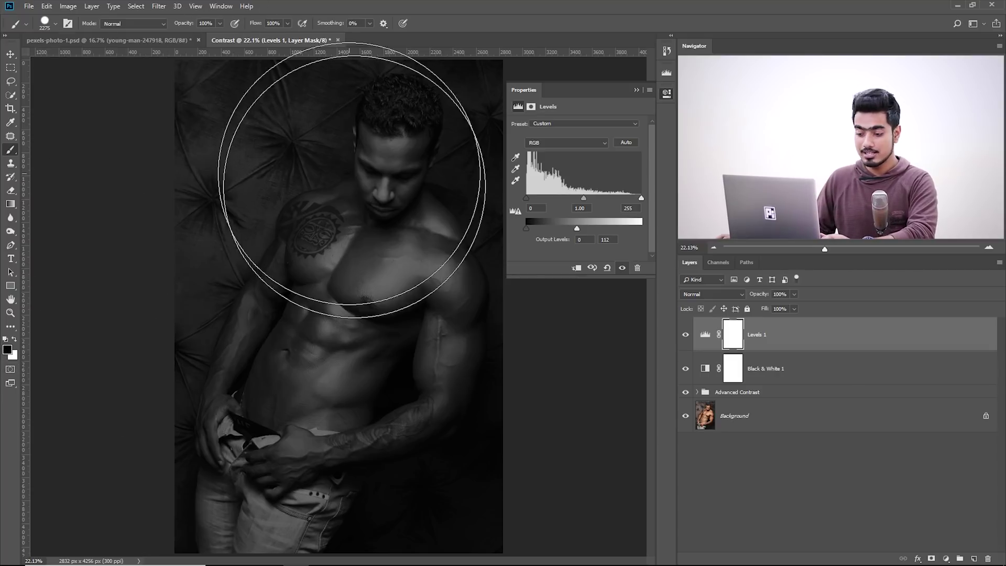
mouse_move(372, 285)
left_mouse_down()
mouse_move(329, 272)
mouse_move(323, 317)
mouse_move(337, 153)
mouse_move(341, 464)
mouse_move(323, 462)
left_mouse_up()
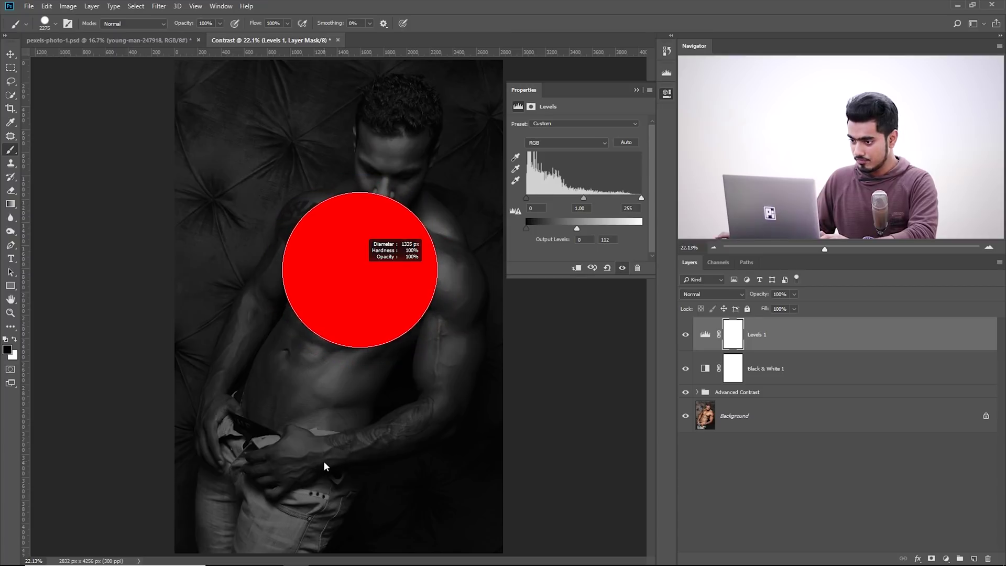
left_click(365, 279)
- Free-transform the mask spot: stretch it tall over torso and head, widen it and tilt it about 5.6°
mouse_move(295, 554)
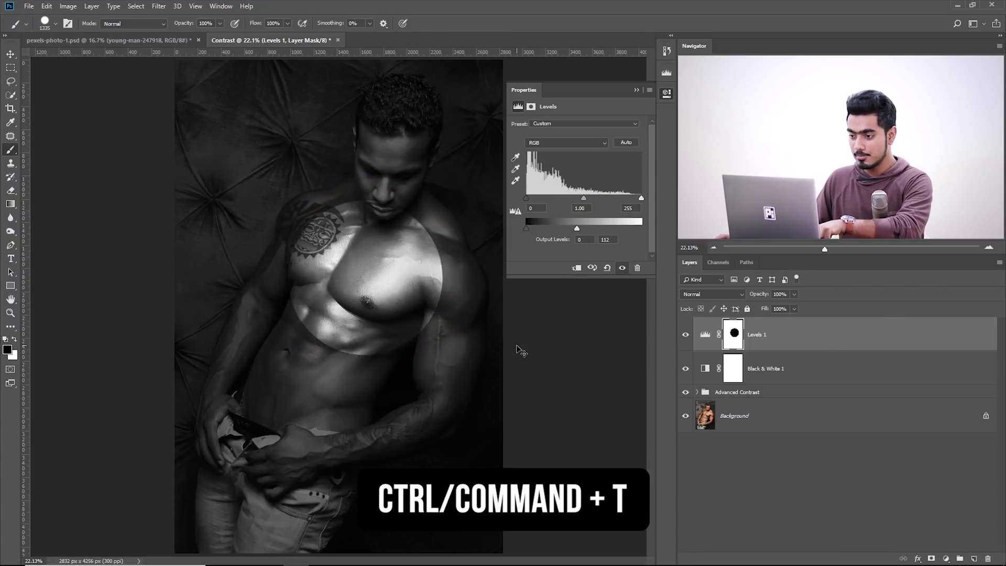
key("ctrl+t")
left_click_drag(365, 201, 355, 83)
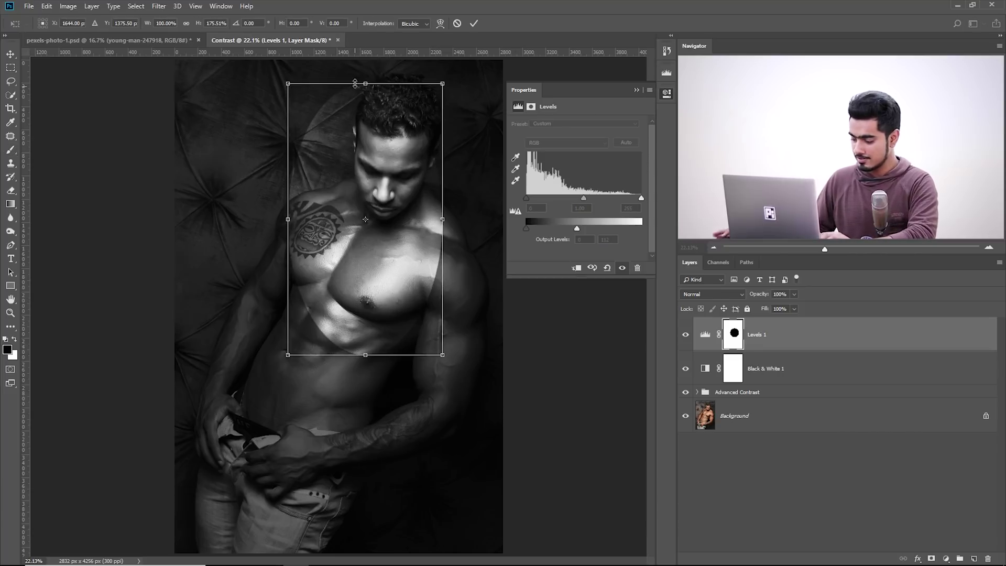
key("ctrl+minus")
left_click_drag(378, 151, 351, 120)
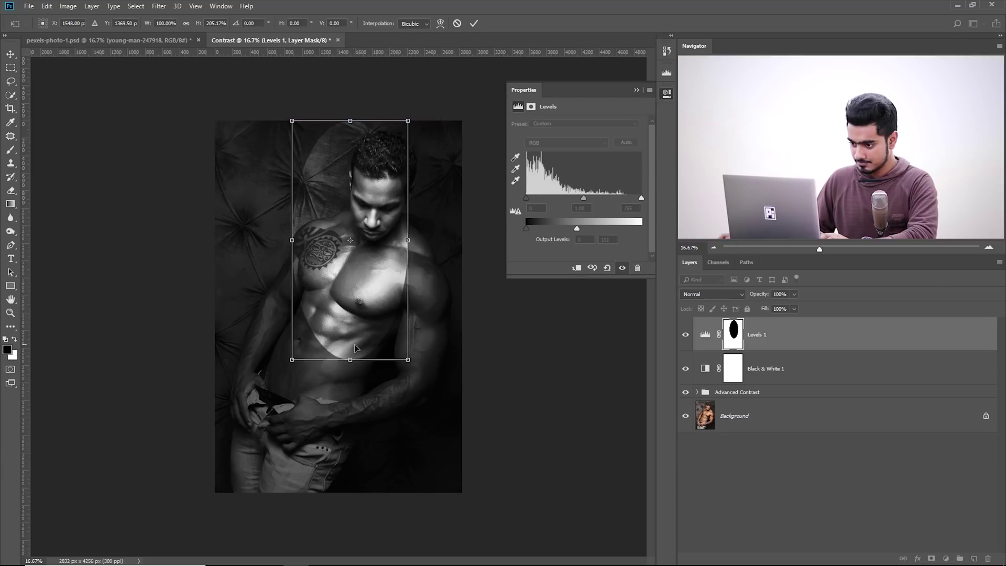
left_click_drag(349, 361, 350, 461)
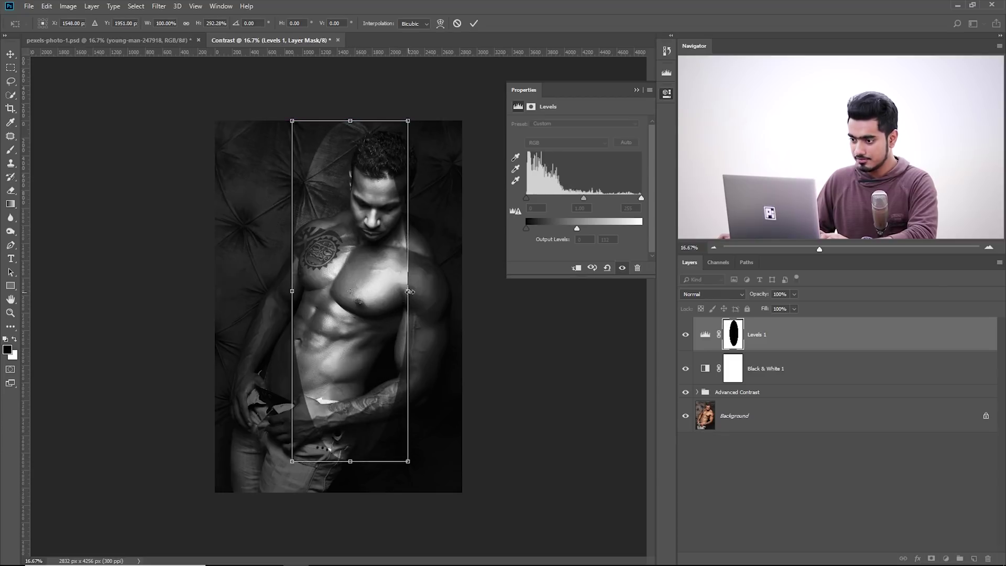
left_click_drag(408, 291, 424, 291)
left_click_drag(436, 76, 457, 95)
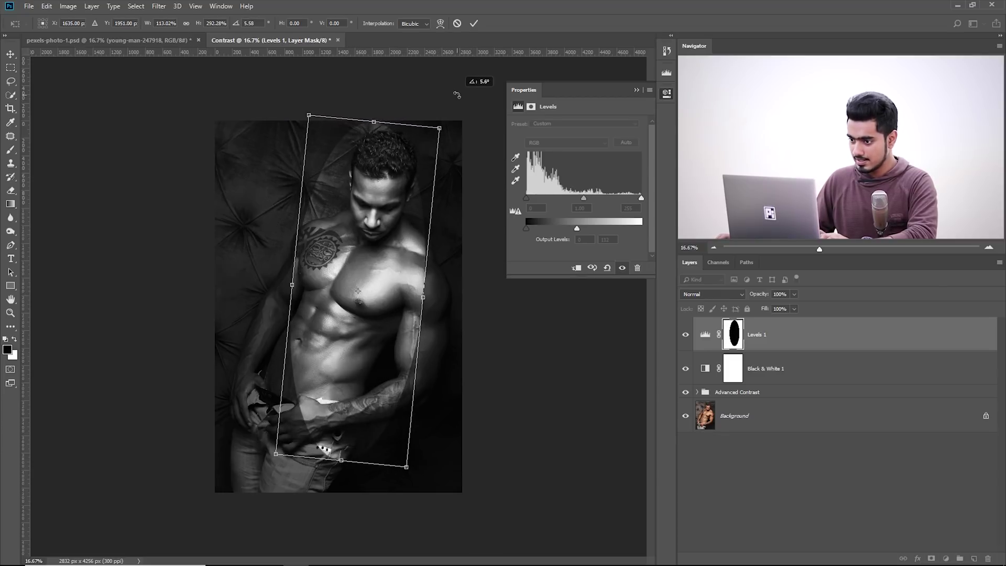
left_click_drag(395, 192, 380, 175)
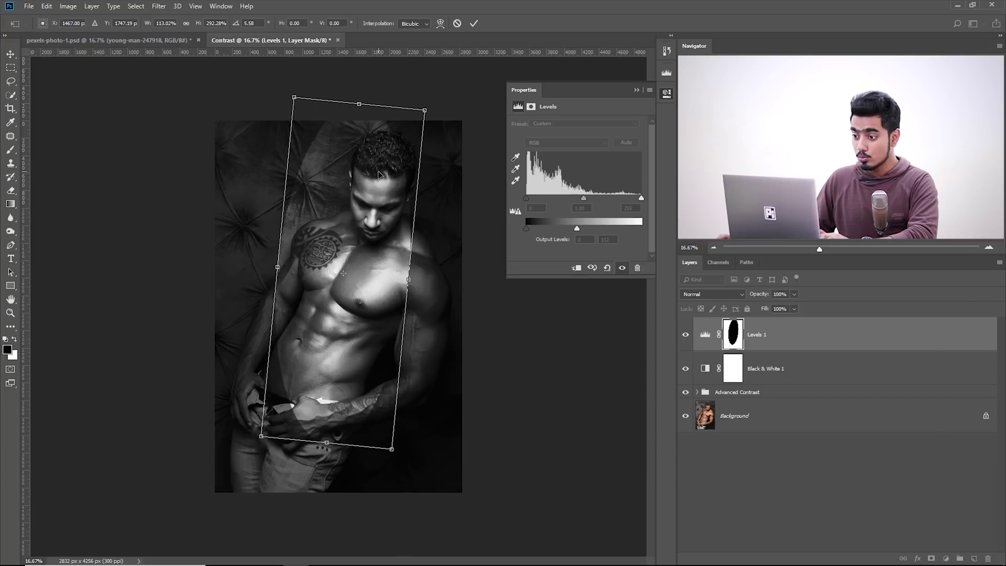
- Distort the mask spot's corners, flaring the bottom out and adjusting the top corners
right_click(380, 174)
left_click(401, 222)
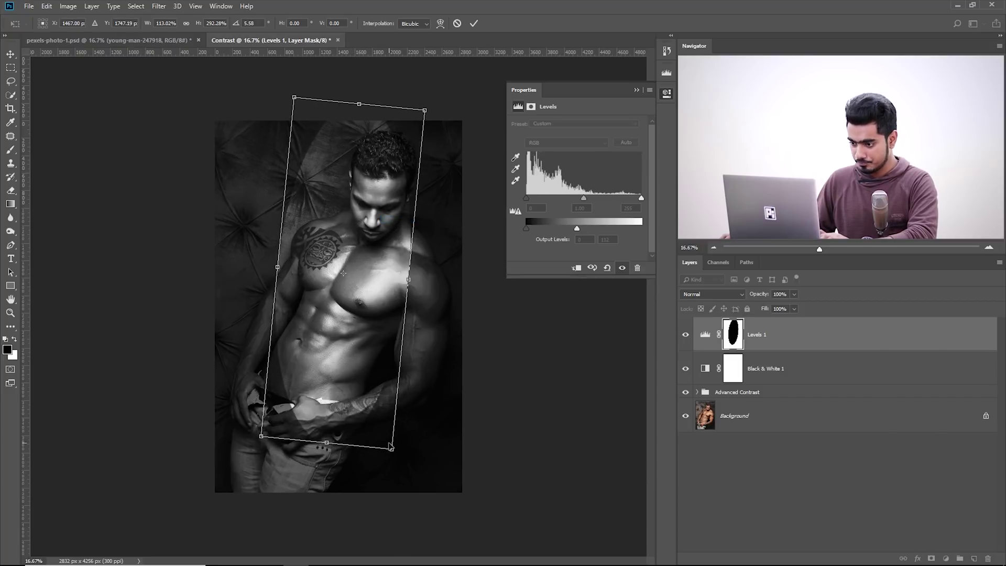
left_click_drag(393, 450, 439, 519)
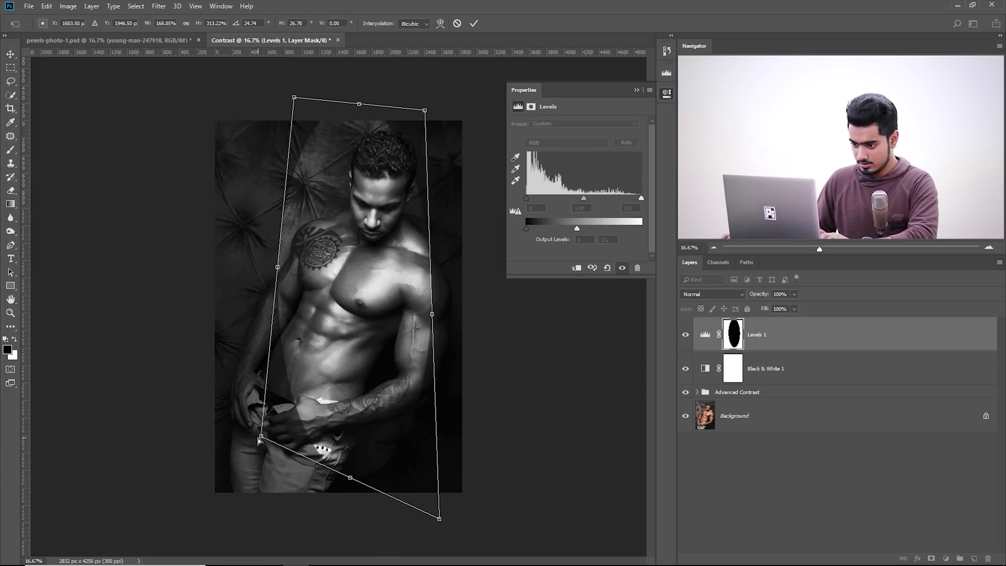
left_click_drag(260, 441, 187, 536)
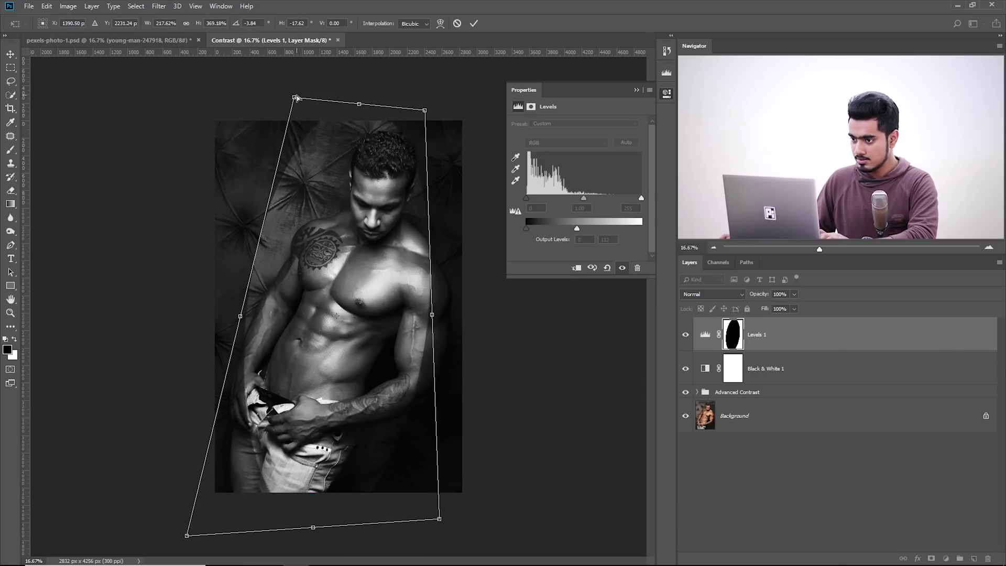
left_click_drag(296, 98, 305, 98)
left_click_drag(425, 111, 438, 75)
left_click_drag(439, 520, 462, 534)
mouse_move(439, 77)
left_mouse_down()
mouse_move(425, 74)
mouse_move(423, 87)
left_mouse_up()
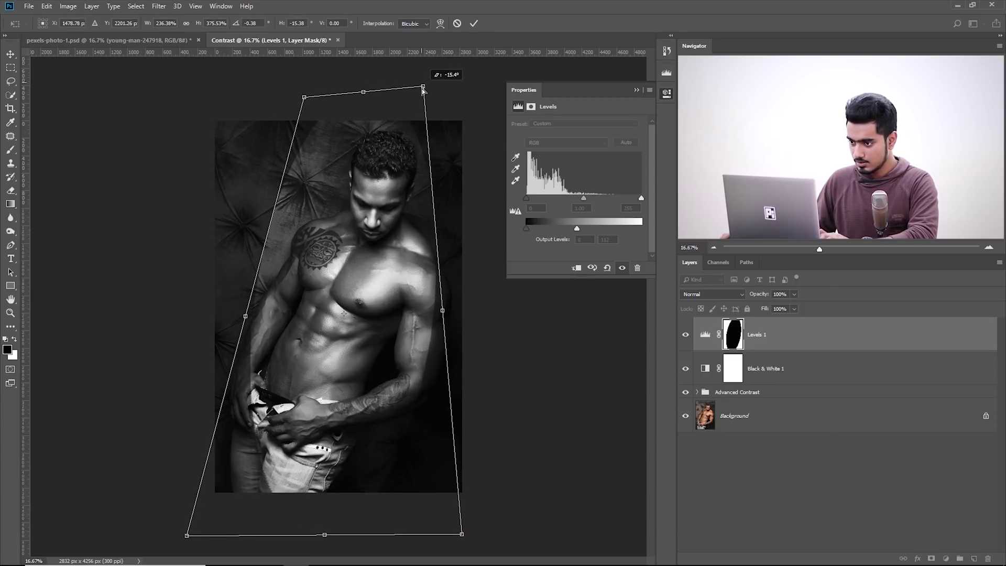
left_click_drag(186, 535, 151, 565)
left_click_drag(305, 98, 316, 99)
- Commit the distorted mask and feather its edge to 150 px in Properties
key("Return")
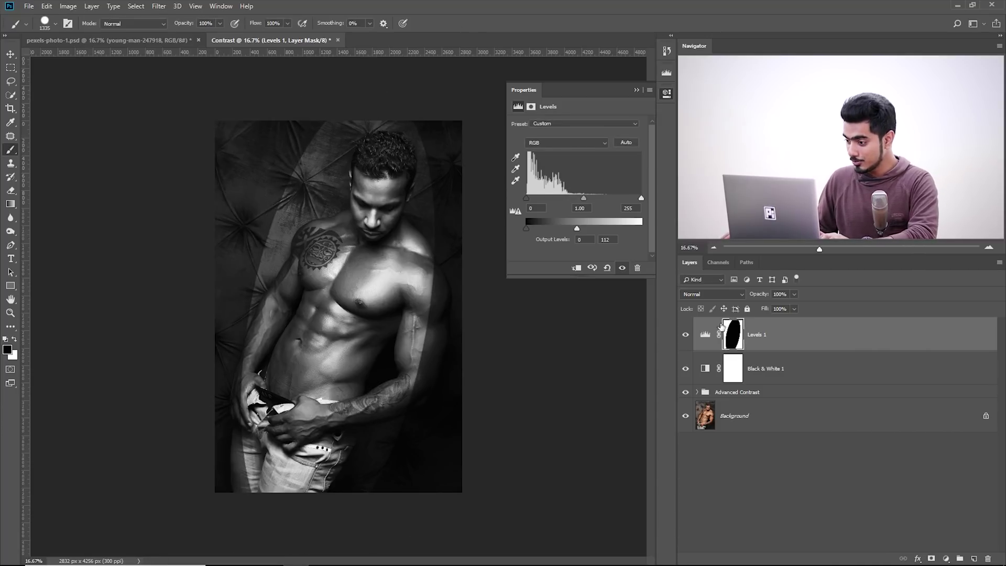
left_click(732, 333)
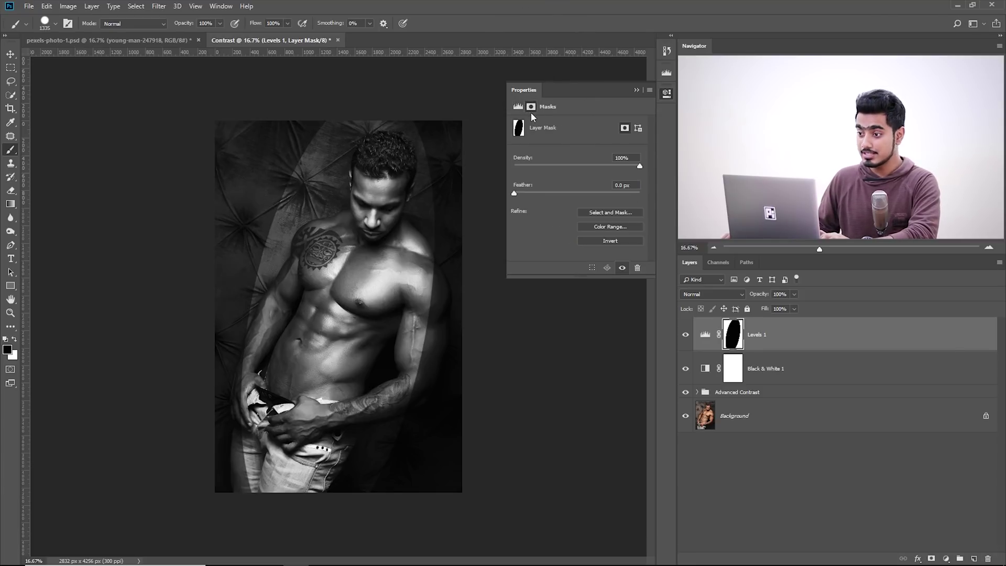
left_click(221, 5)
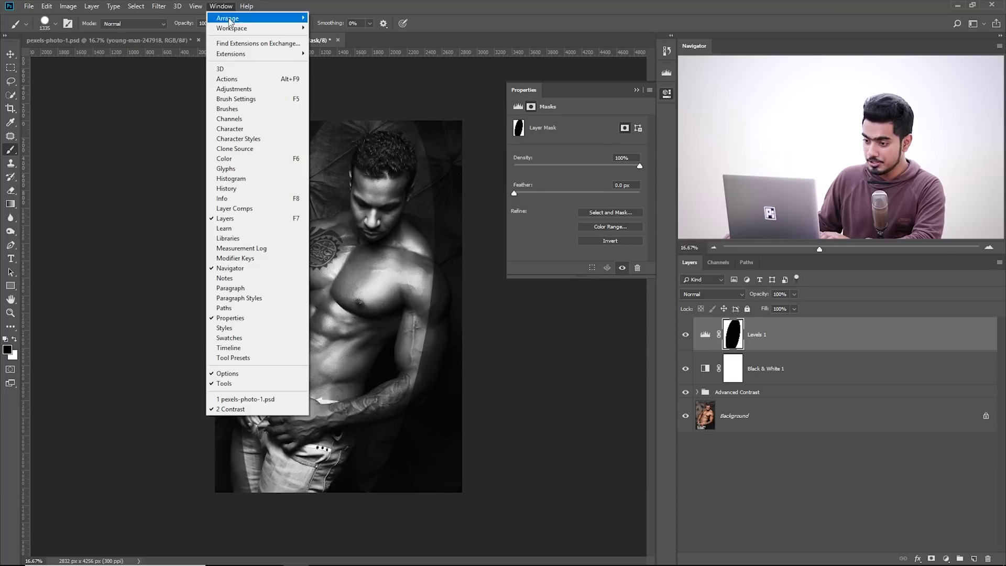
left_click(543, 193)
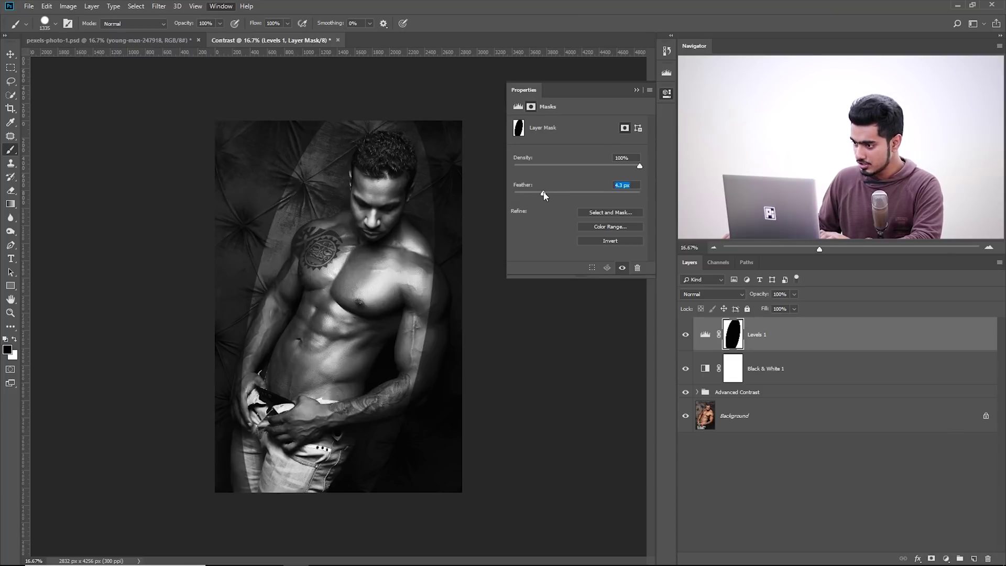
left_click_drag(571, 192, 603, 196)
left_click(635, 185)
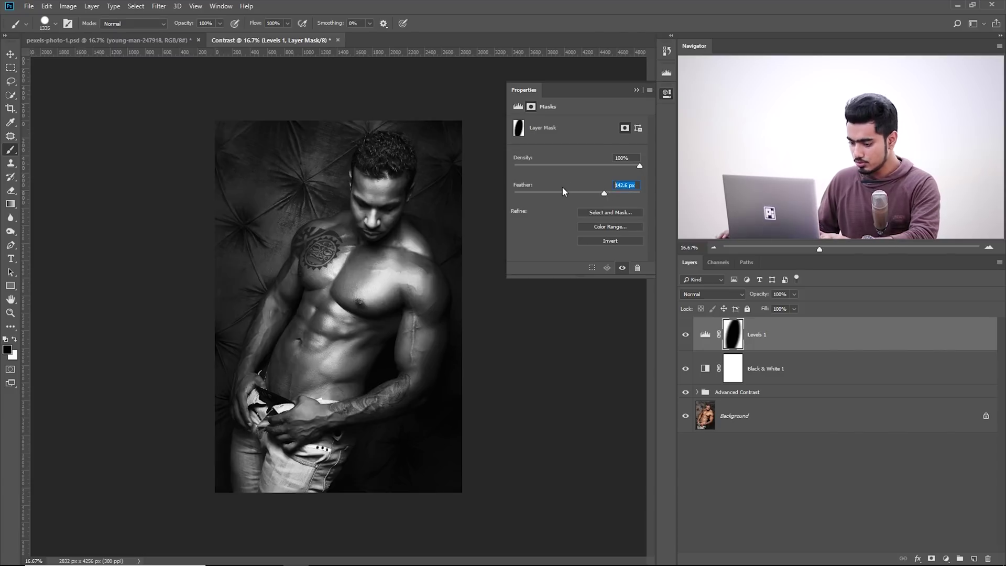
type("150")
key("Return")
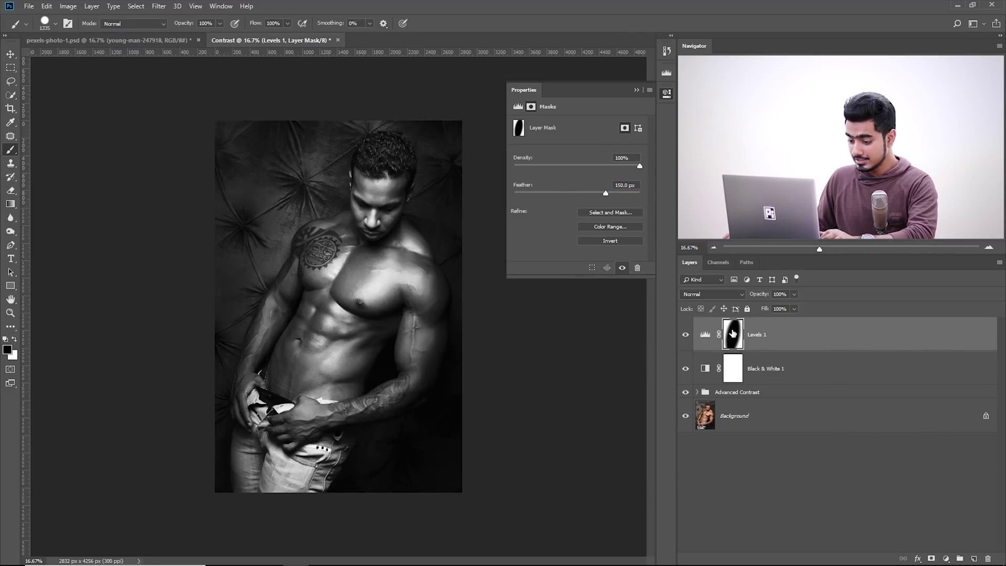
- Re-transform the feathered mask shape, shortening the bottom, shrinking the top-left and shifting it right
key("ctrl+t")
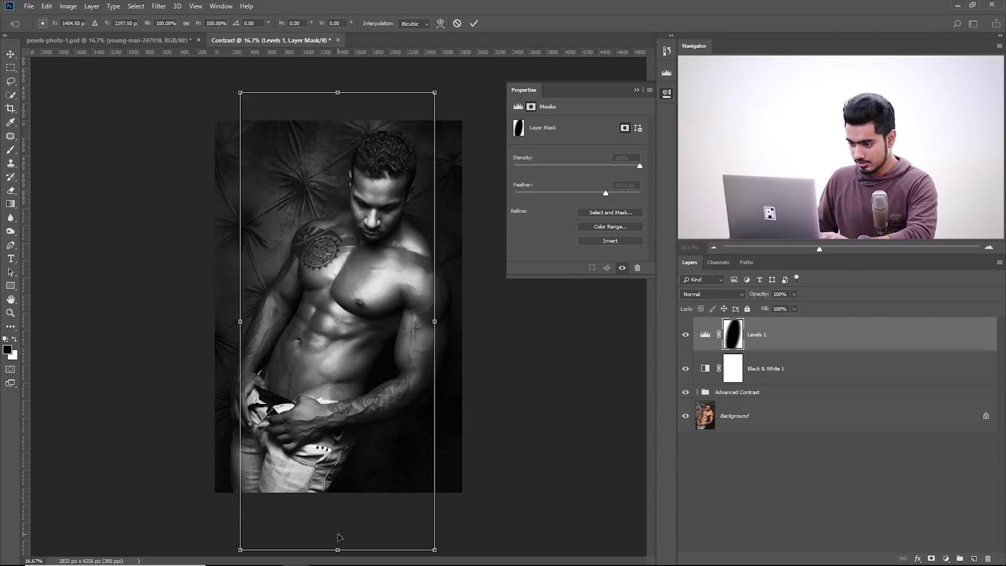
left_click_drag(340, 555, 339, 497)
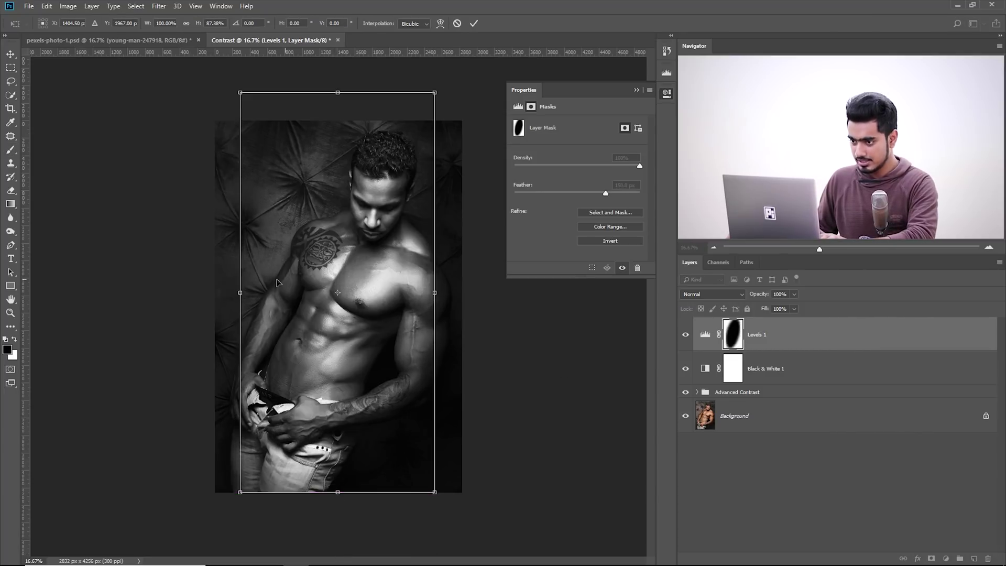
left_click_drag(240, 92, 251, 111)
left_click_drag(249, 495, 238, 498)
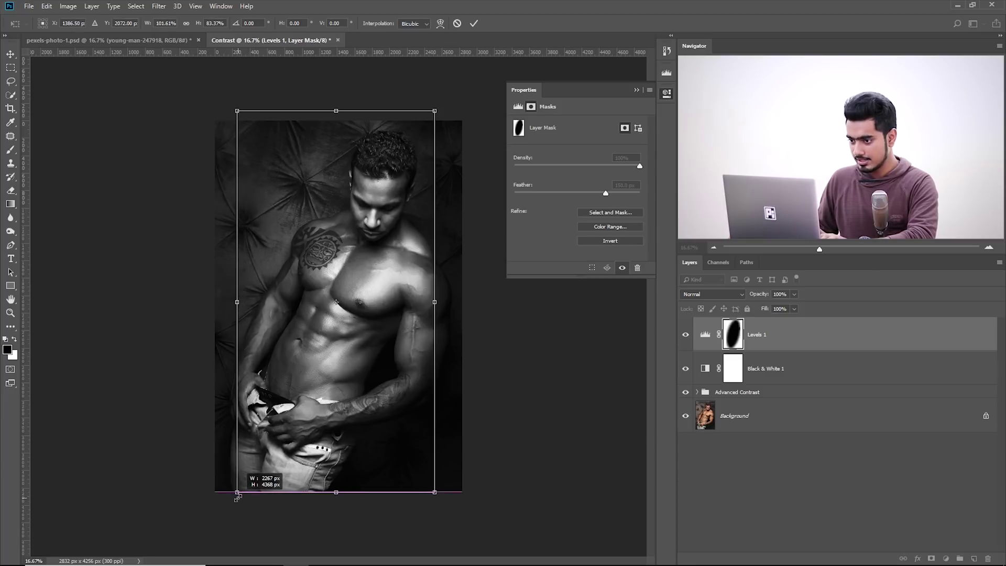
left_click_drag(324, 242, 333, 241)
key("Return")
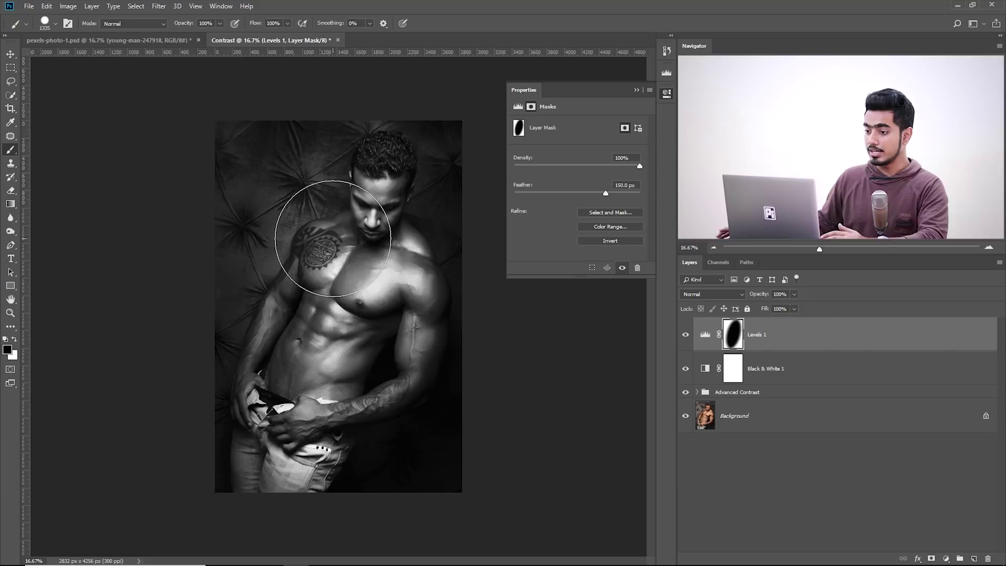
- Try Soft Light, then set Levels 1 to Overlay and toggle its visibility to compare
left_click(702, 292)
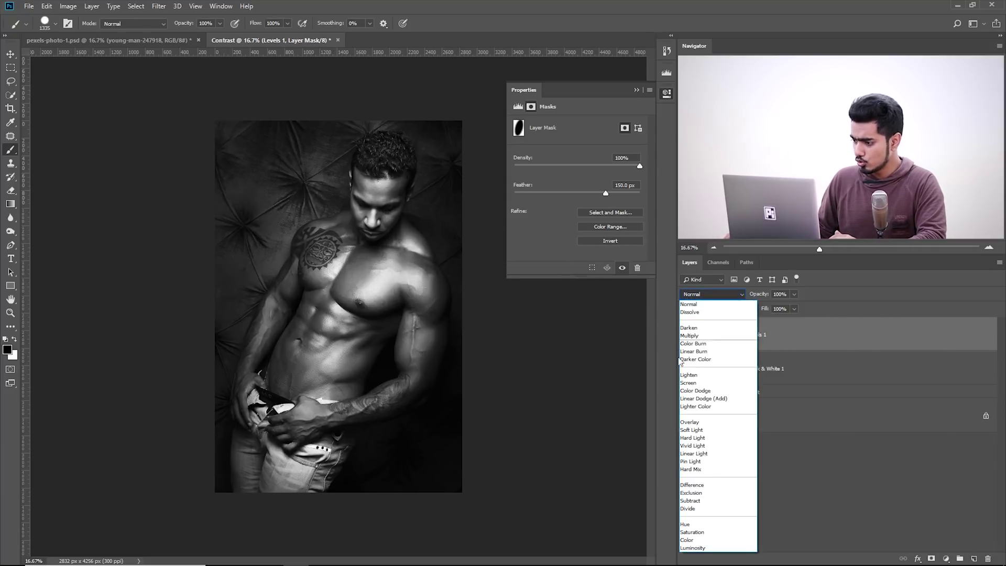
left_click(689, 429)
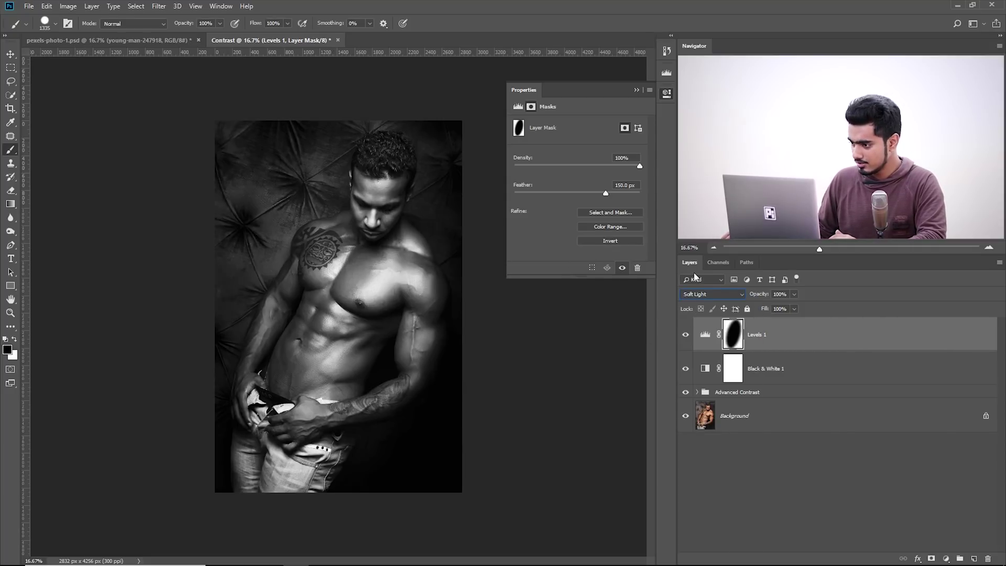
left_click(702, 294)
left_click(706, 427)
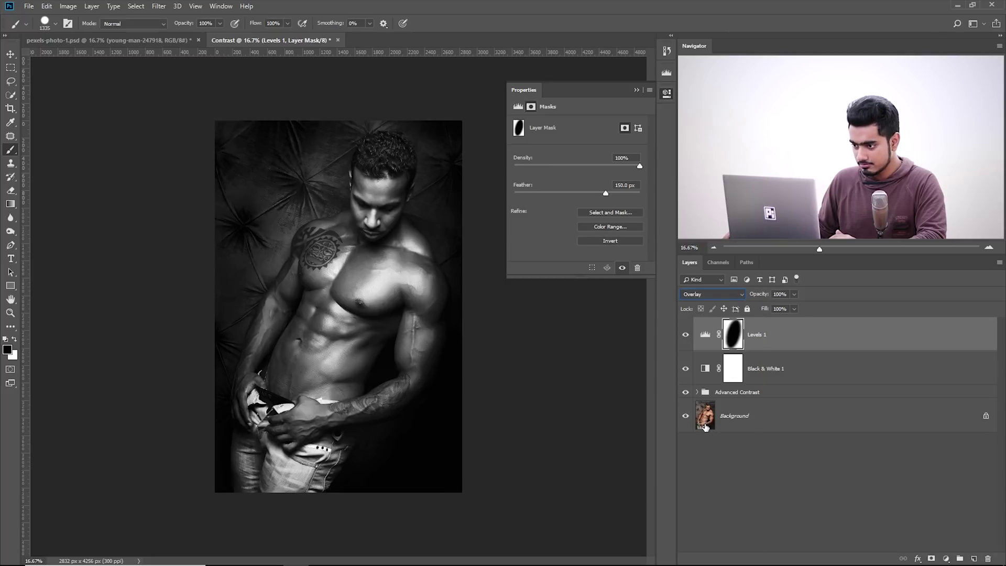
left_click(686, 336)
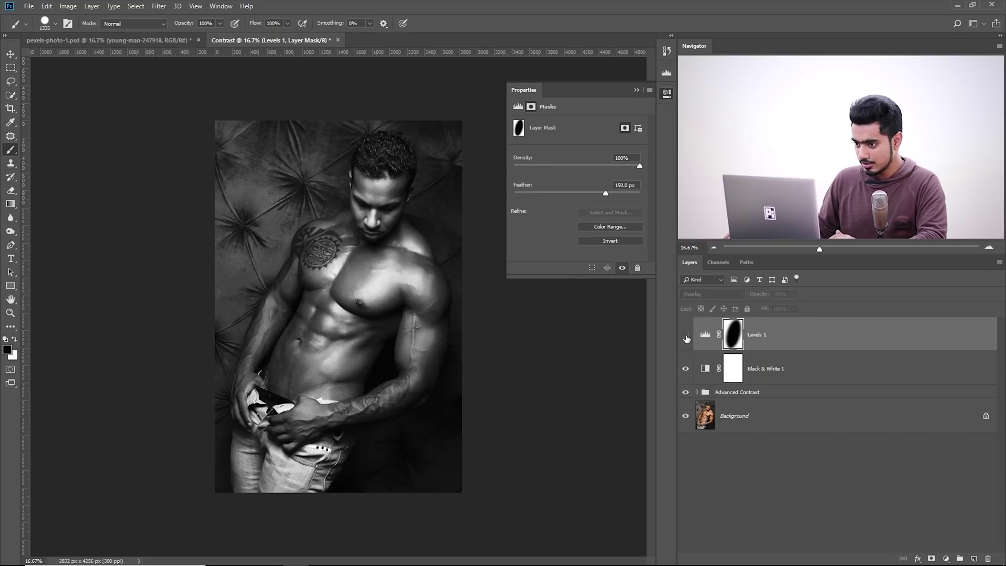
left_click(686, 336)
left_click(686, 337)
left_click(686, 336)
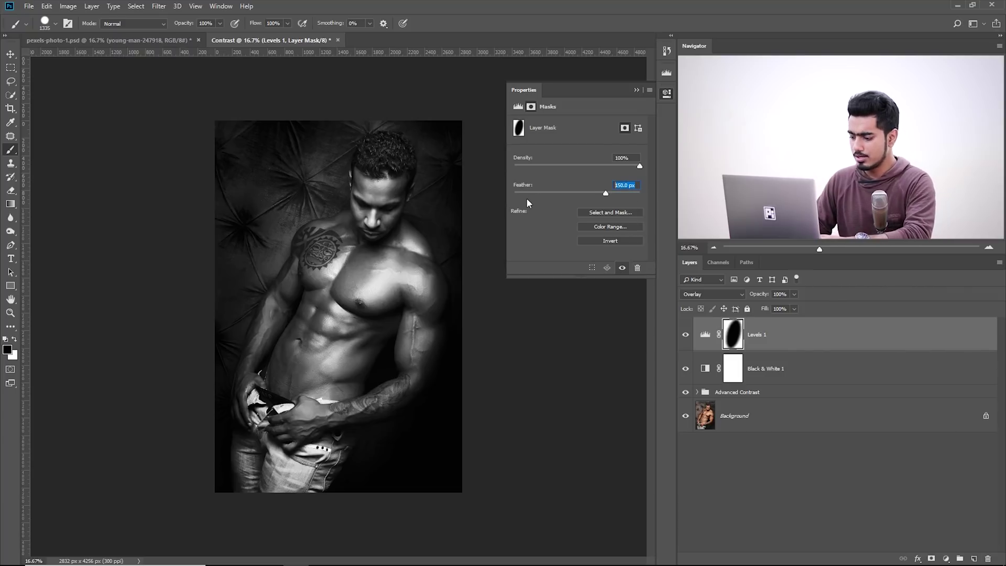
- Enter a 200 px mask feather, fit the photo and compare against the original Background
type("200")
key("Return")
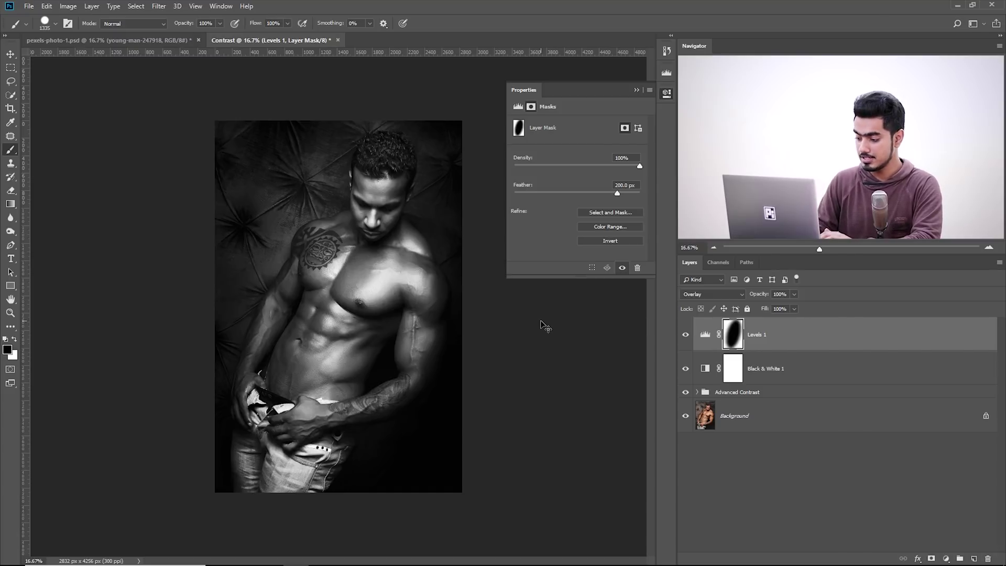
key("ctrl+0")
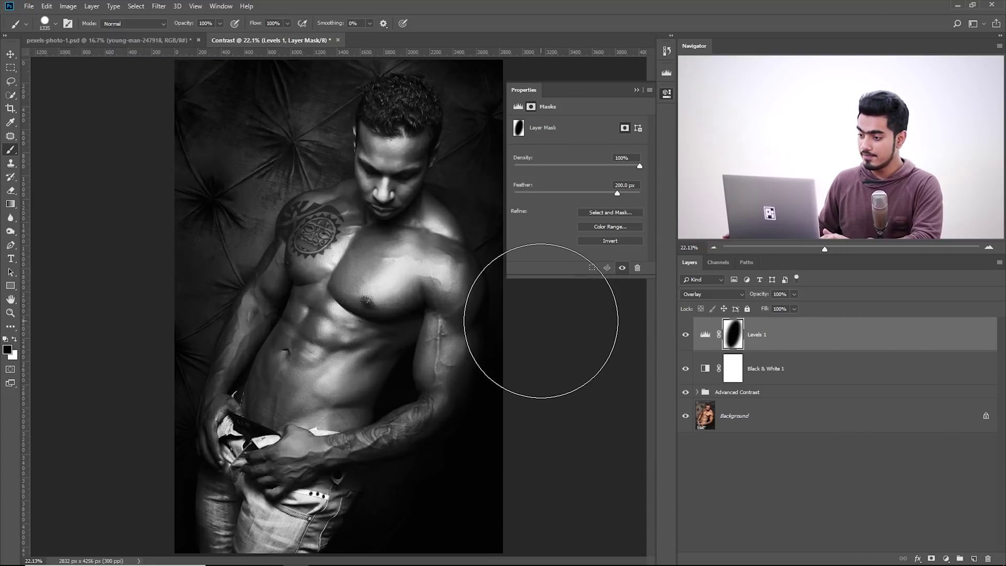
left_click(686, 416, "alt")
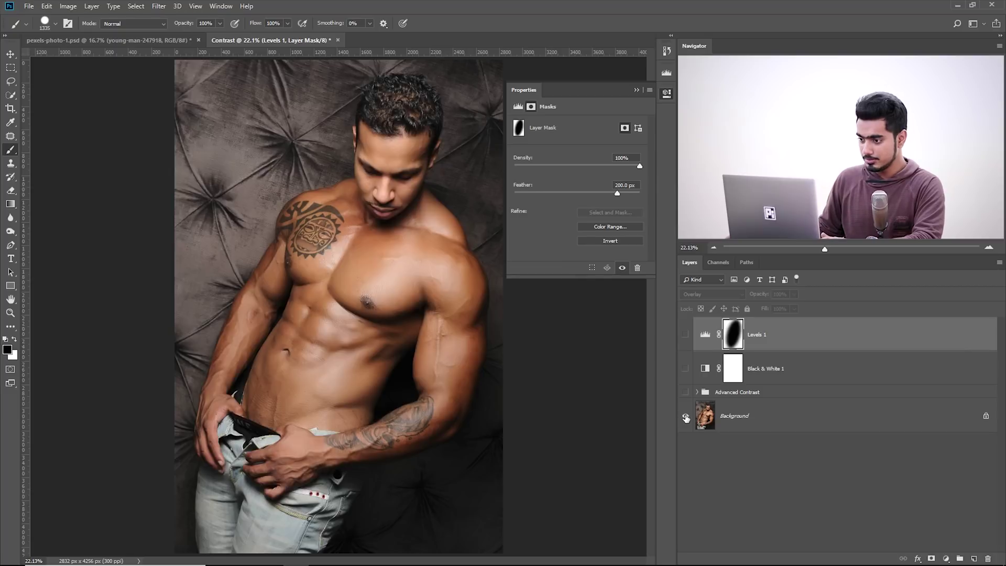
left_click(686, 417, "alt")
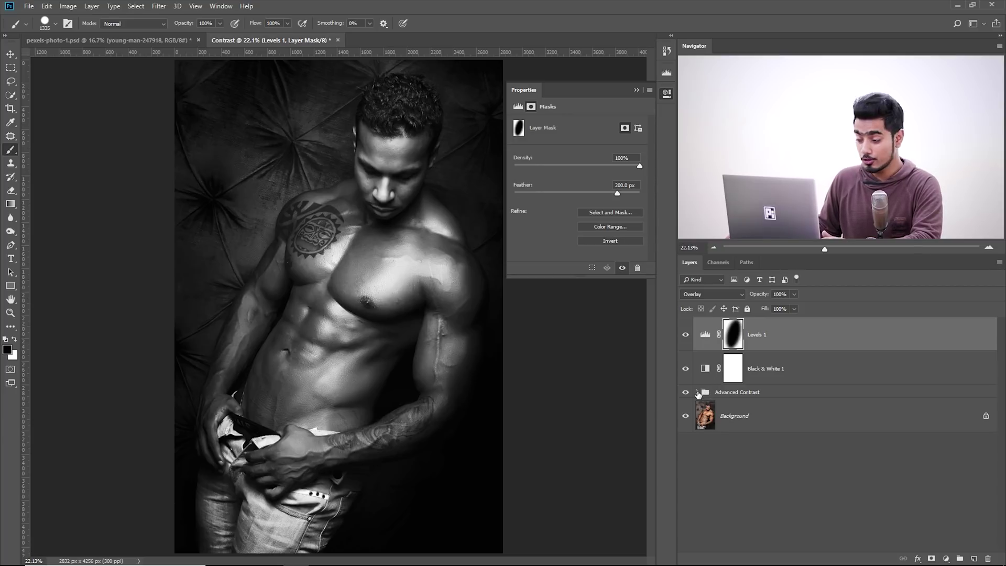
- Expand Advanced Contrast and turn Curves 2 and Curves 1 back on, comparing Curves 1's effect
left_click(697, 393)
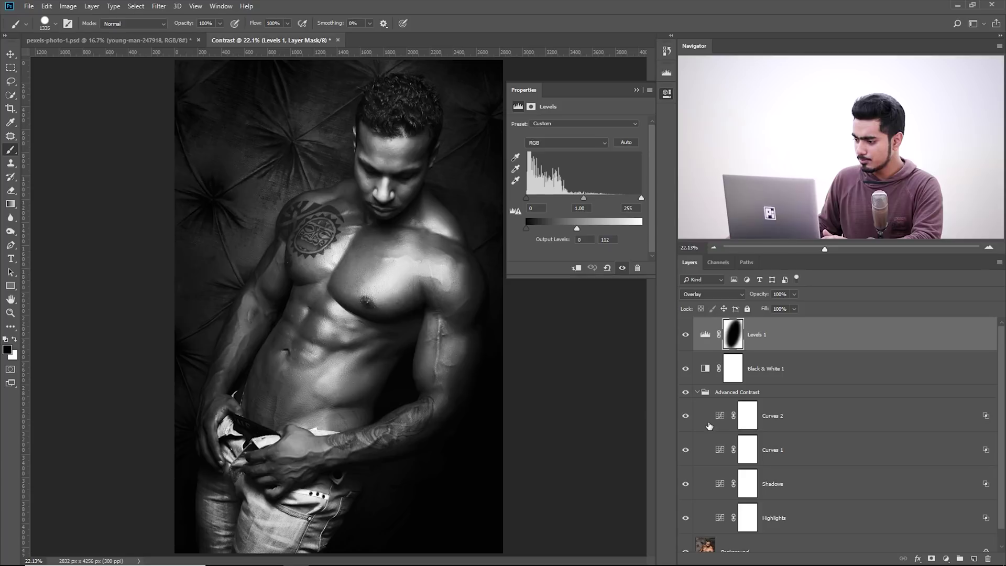
left_click(686, 417)
left_click(686, 451)
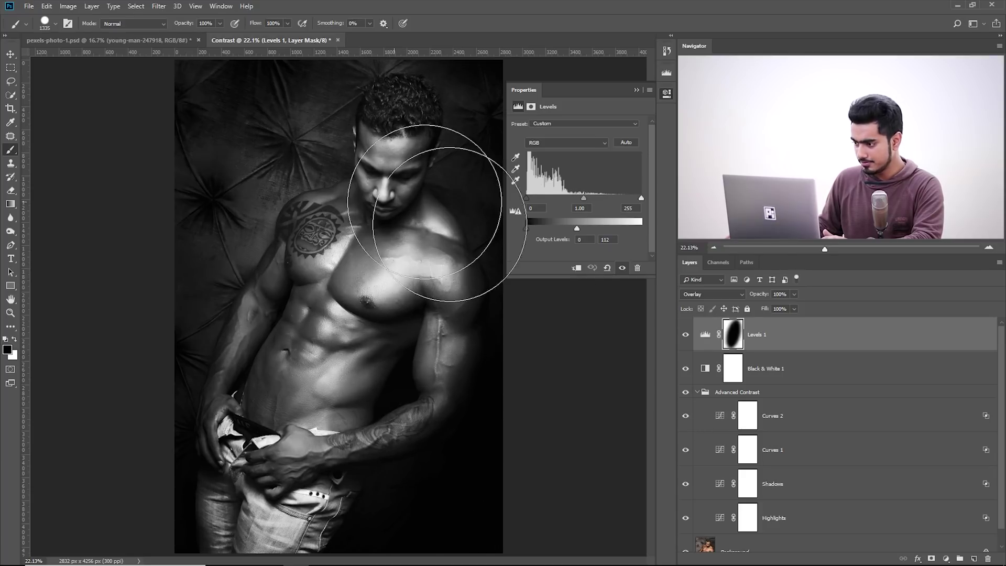
left_click(687, 450)
left_click(686, 450)
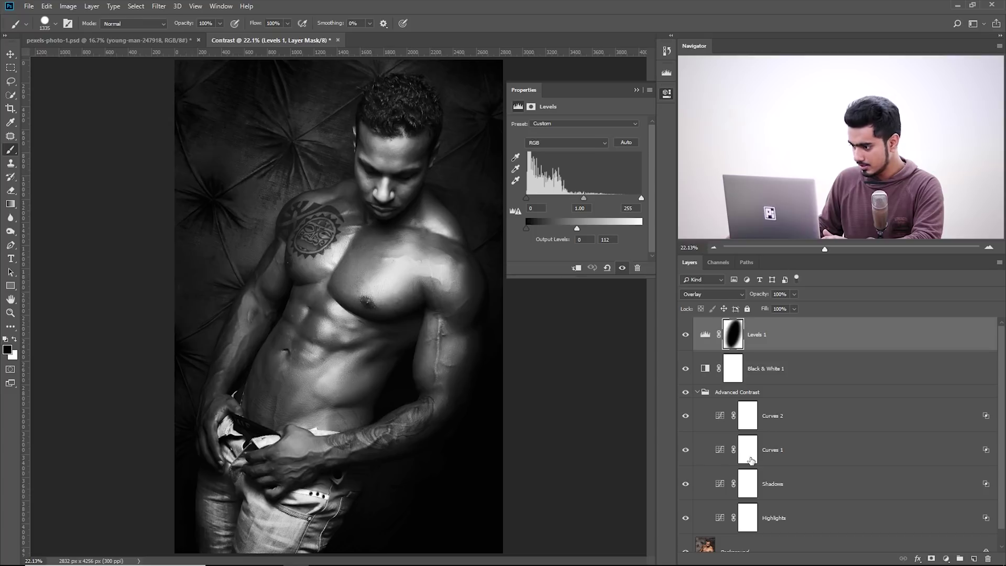
- With a 0% hardness brush, paint black on the Curves 1 mask over the face
left_click(747, 450)
right_click(369, 151, "alt")
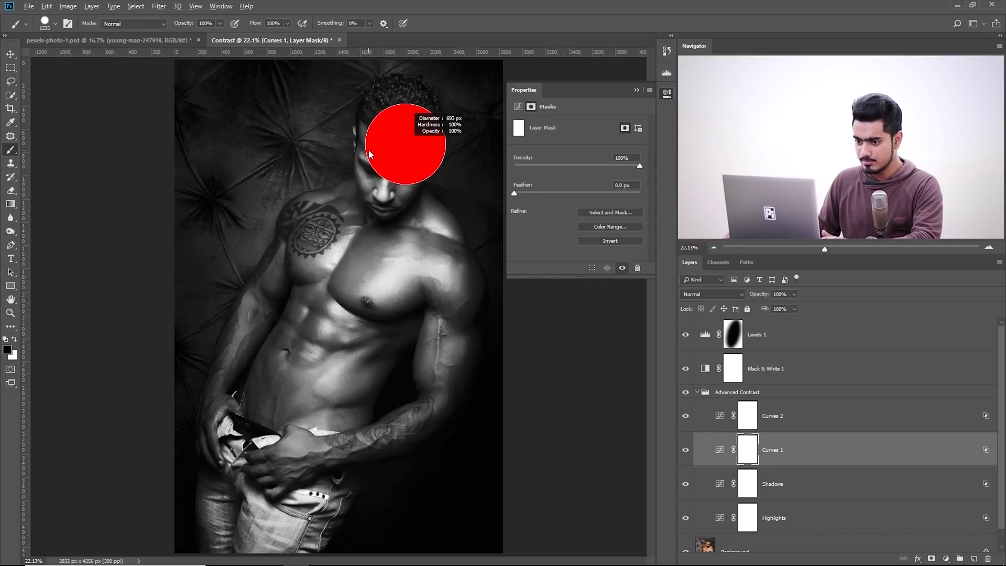
right_click(390, 252, "alt")
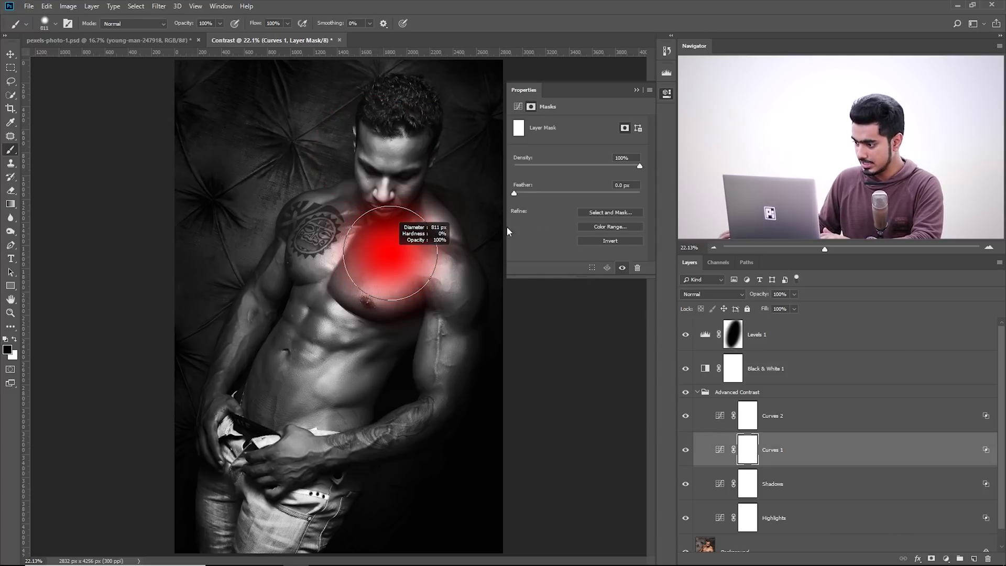
right_click(361, 172, "alt")
left_click(370, 179)
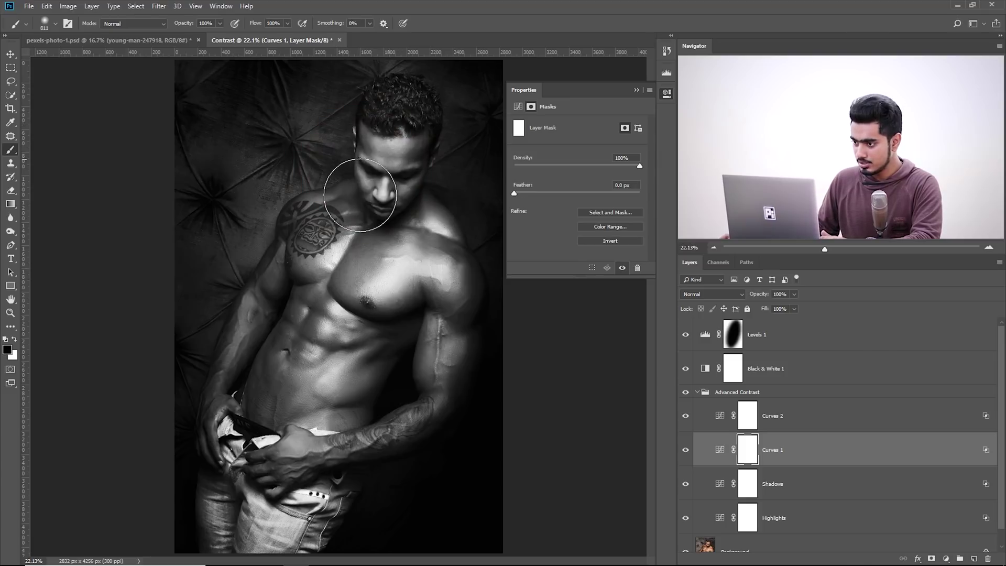
- Re-enable Shadows and Highlights, then paint the Highlights mask black over the lower jeans and hand
left_click(684, 488)
left_click(686, 519)
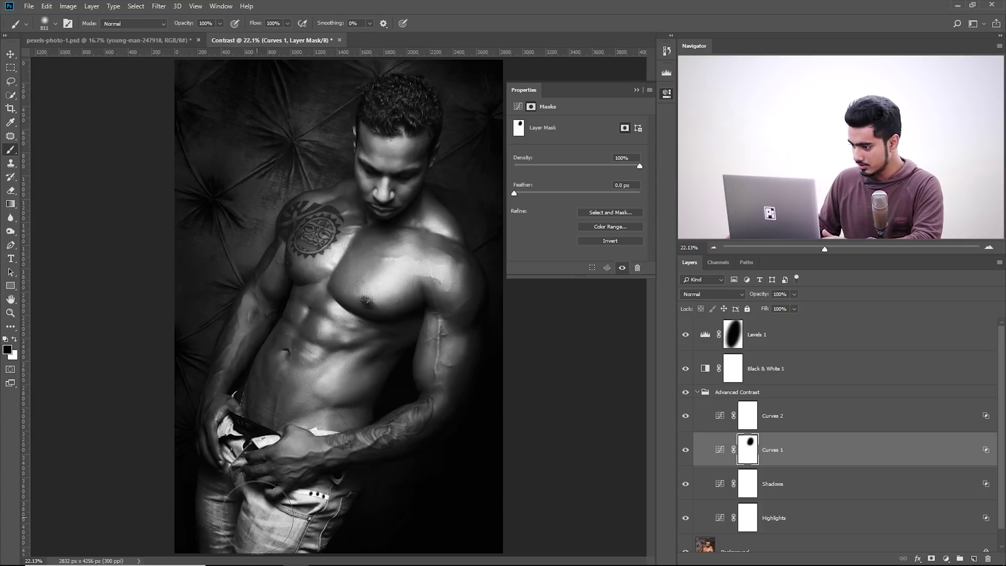
left_click(751, 519)
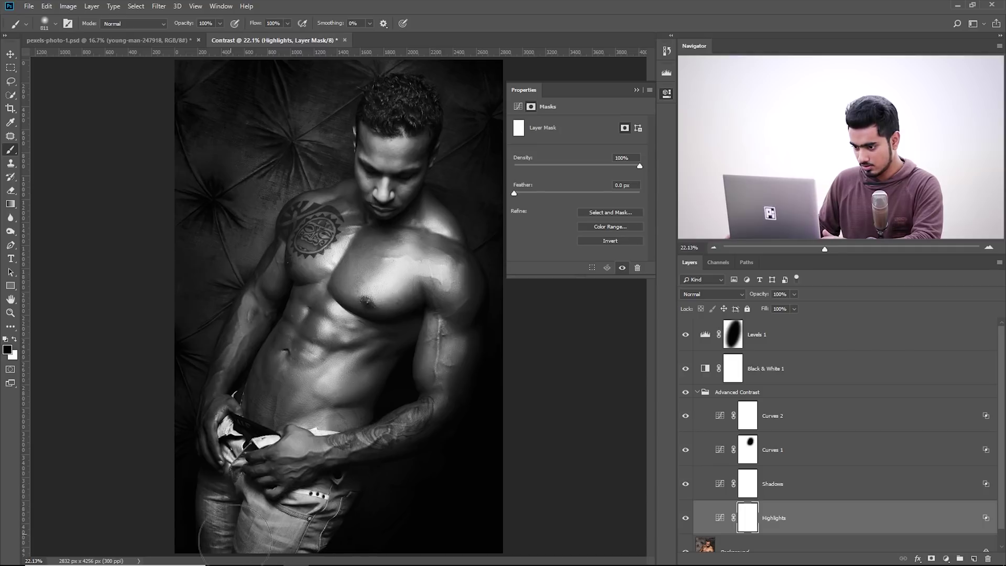
mouse_move(343, 501)
left_mouse_down()
mouse_move(224, 534)
mouse_move(220, 518)
left_mouse_up()
mouse_move(224, 468)
left_mouse_down()
mouse_move(232, 430)
mouse_move(239, 442)
mouse_move(269, 435)
mouse_move(248, 439)
mouse_move(247, 410)
left_mouse_up()
left_click_drag(315, 444, 307, 444)
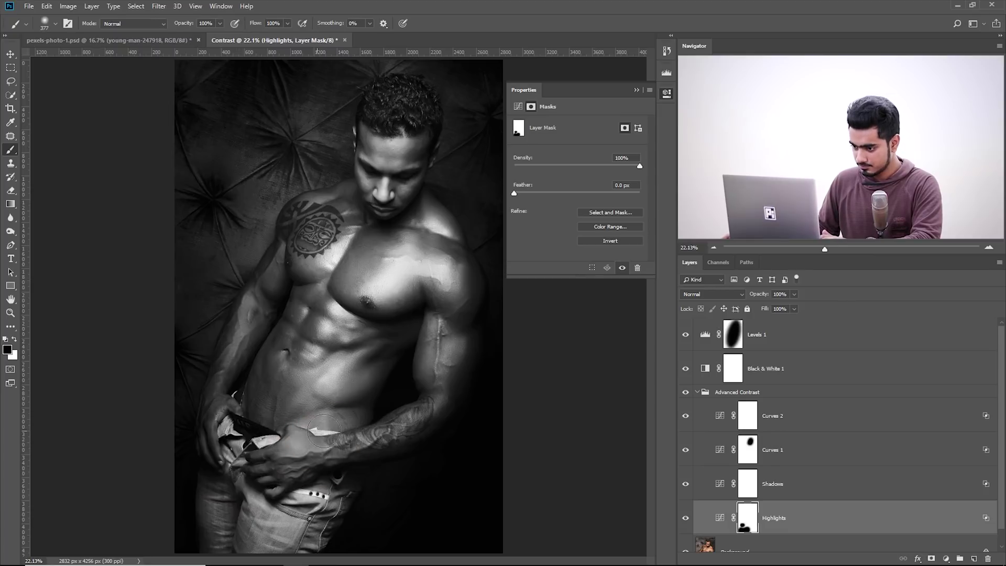
- Toggle the Shadows and Curves 1 adjustments on and off to compare their effects
key("ctrl+plus")
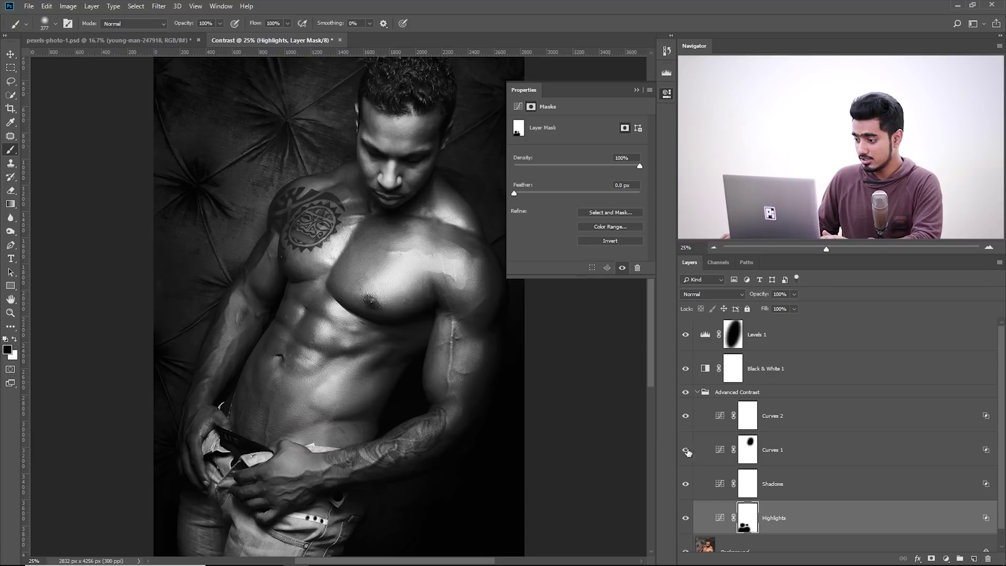
left_click(685, 484)
left_click(685, 415)
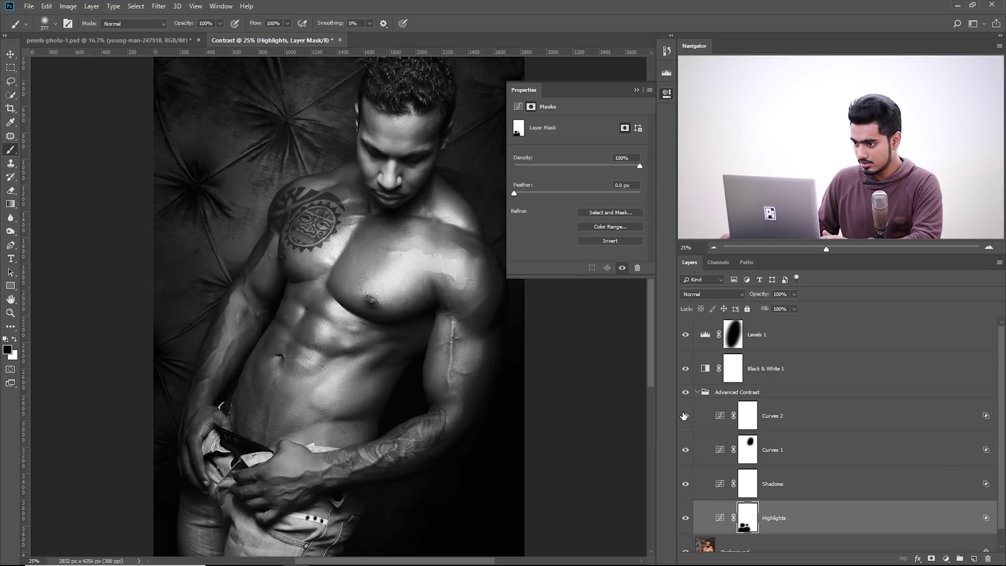
left_click(686, 416)
left_click(685, 451)
left_click(686, 451)
- Lower Curves 1 to 73% opacity and collapse the Advanced Contrast group
left_click(794, 454)
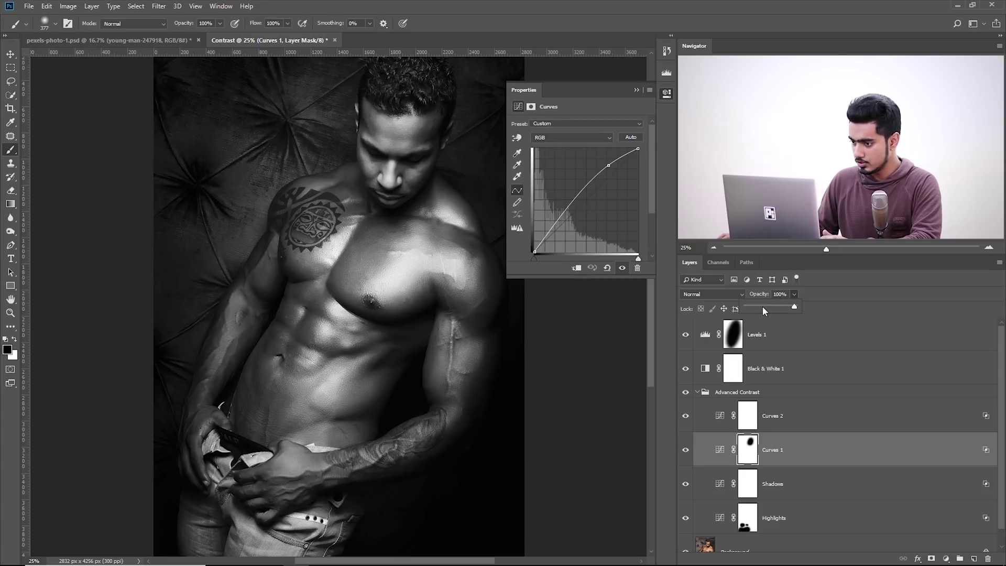
left_click(764, 307)
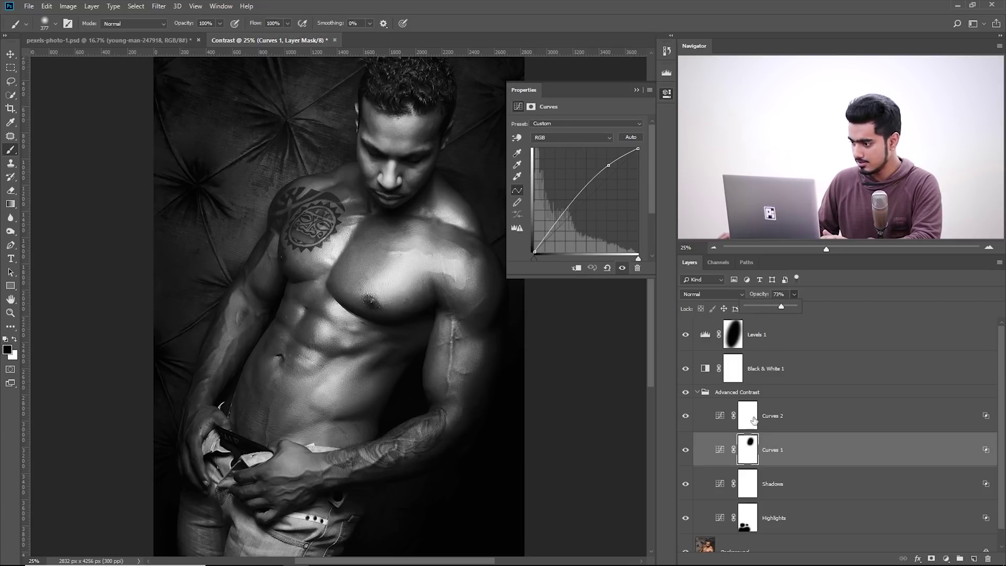
left_click(769, 395)
left_click(698, 392)
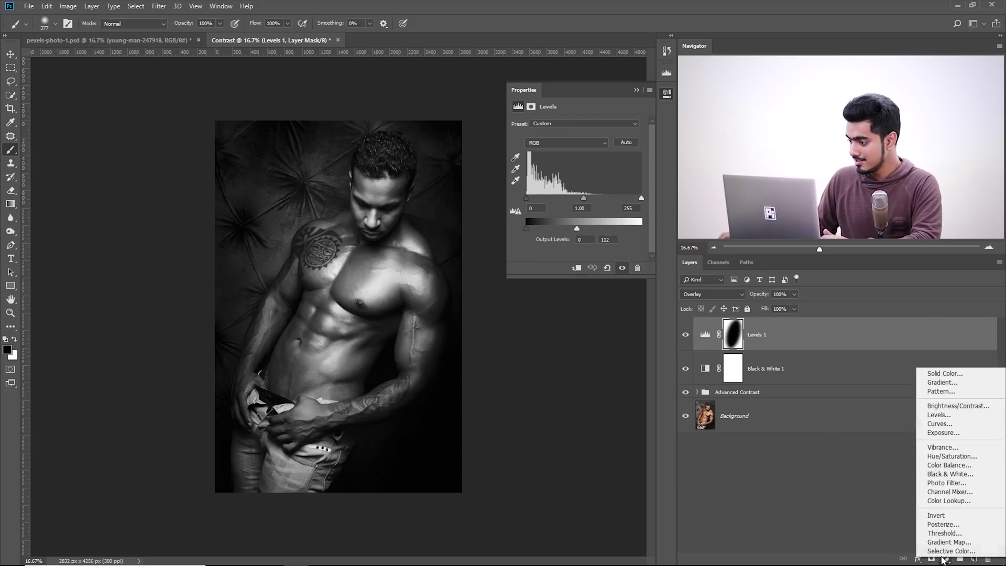
- Add a Curves 3 layer on top with an S-curve and a slightly lifted black point
left_click(939, 424)
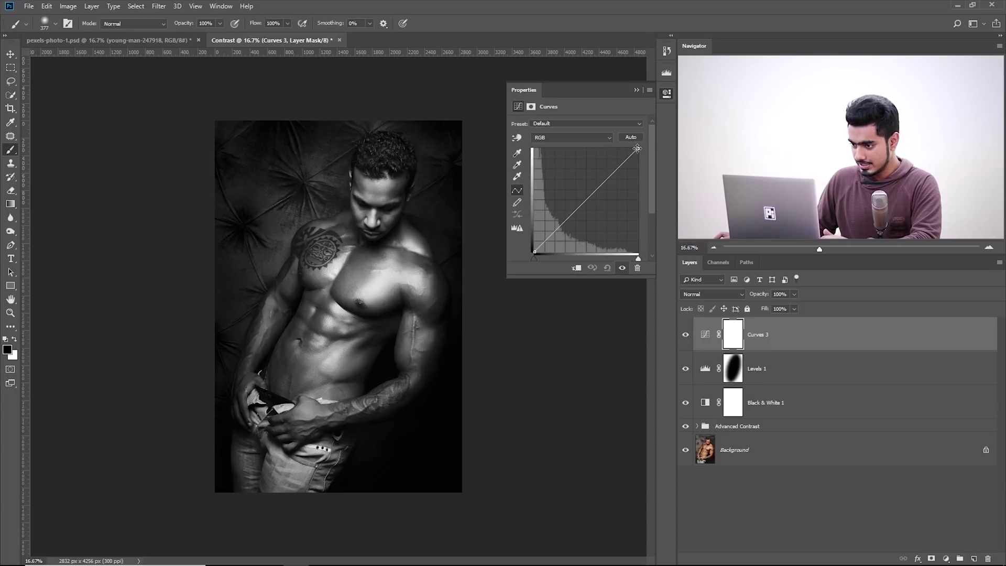
left_click_drag(637, 149, 621, 157)
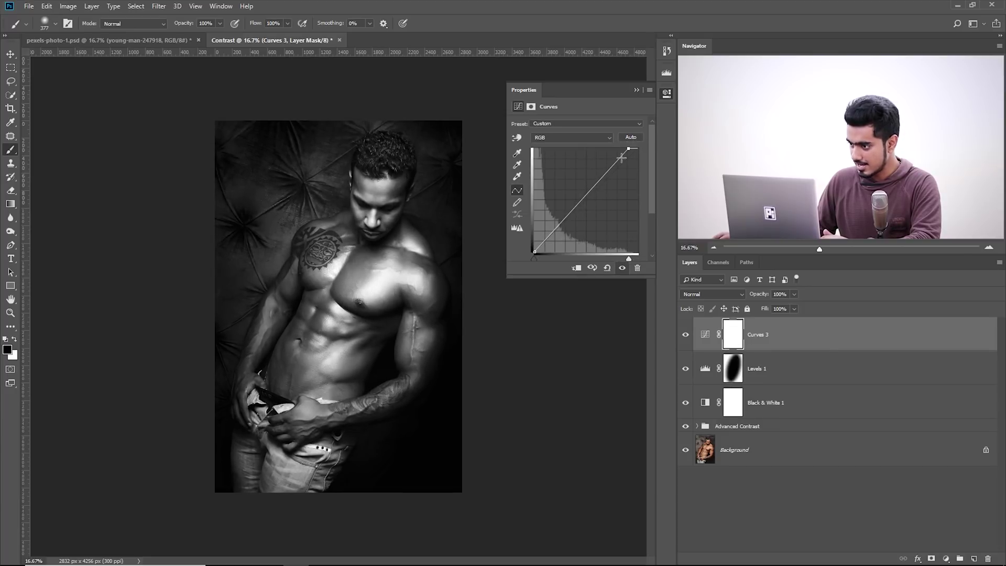
left_click(591, 184)
left_click_drag(569, 210, 570, 211)
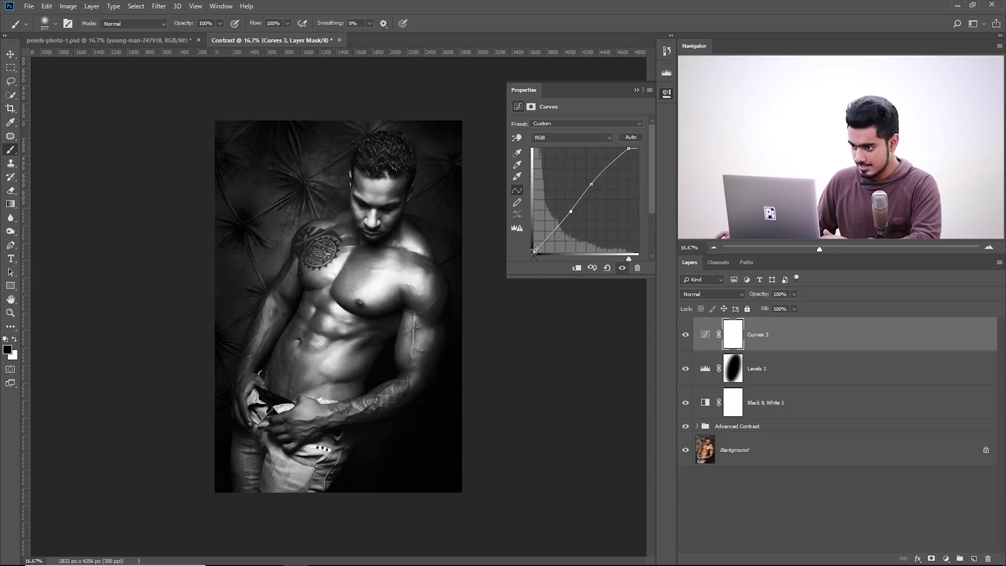
left_click_drag(535, 250, 530, 245)
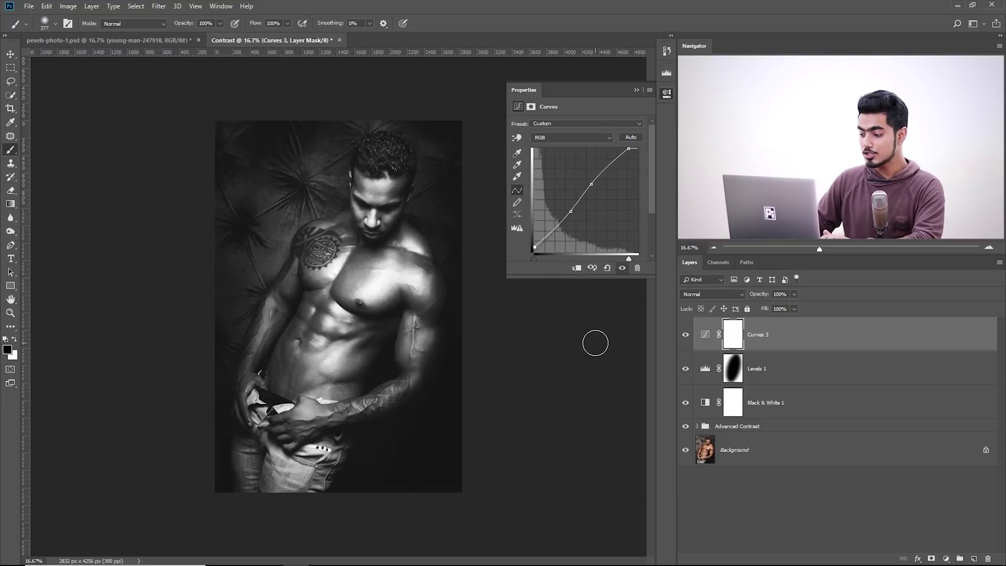
key("ctrl+0")
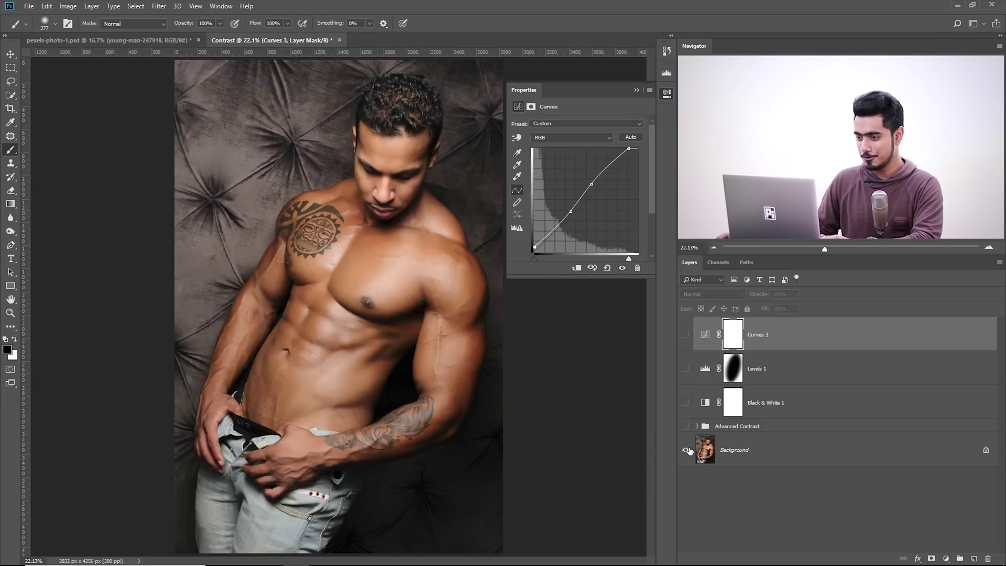